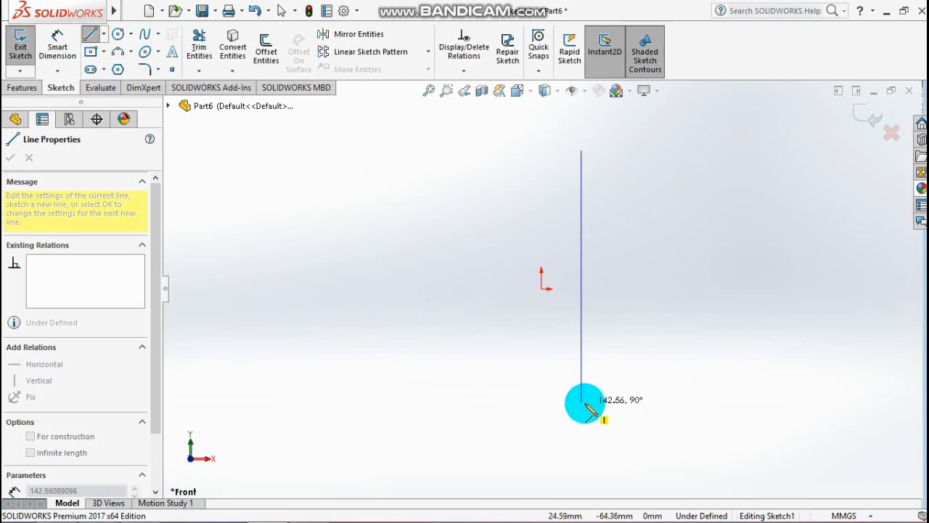
Sketch a vertical line about 143 mm long and centre it on the origin with a Midpoint relation
left_click(583, 402)
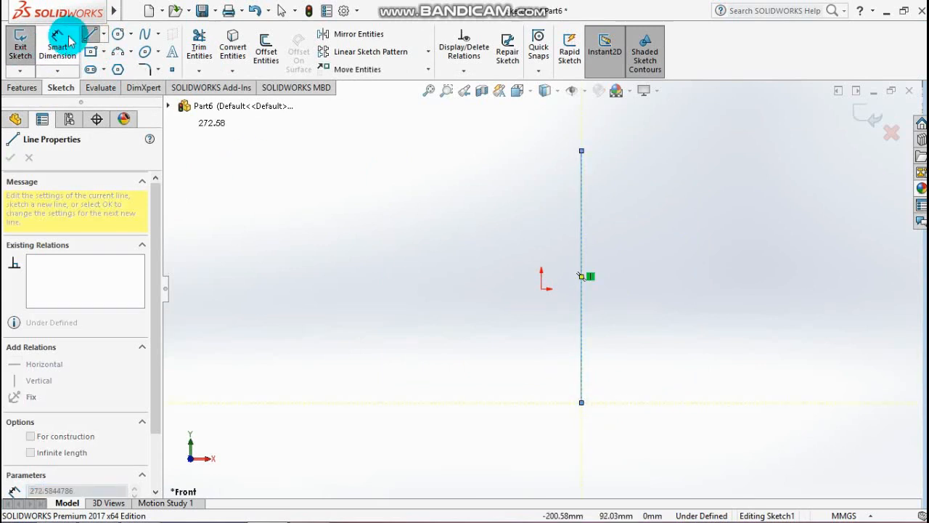
key("Escape")
left_click(582, 236)
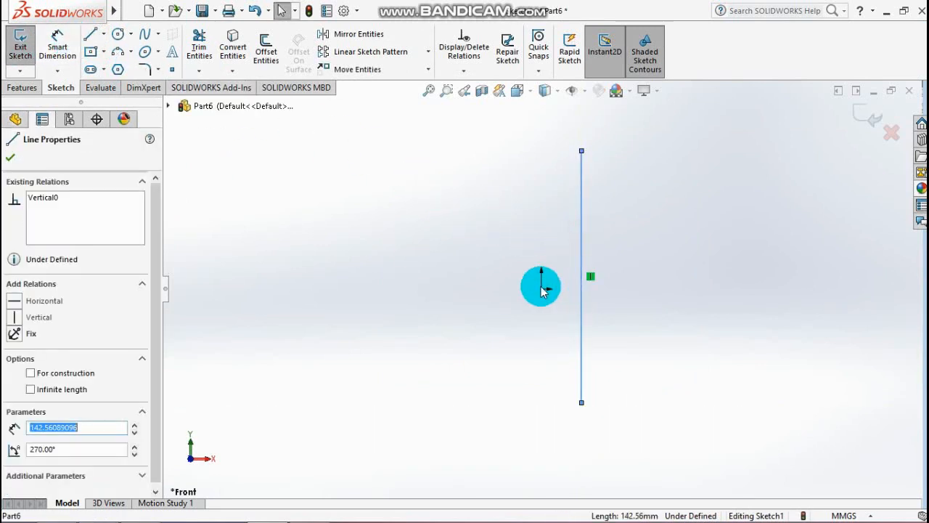
left_click(541, 289, "ctrl")
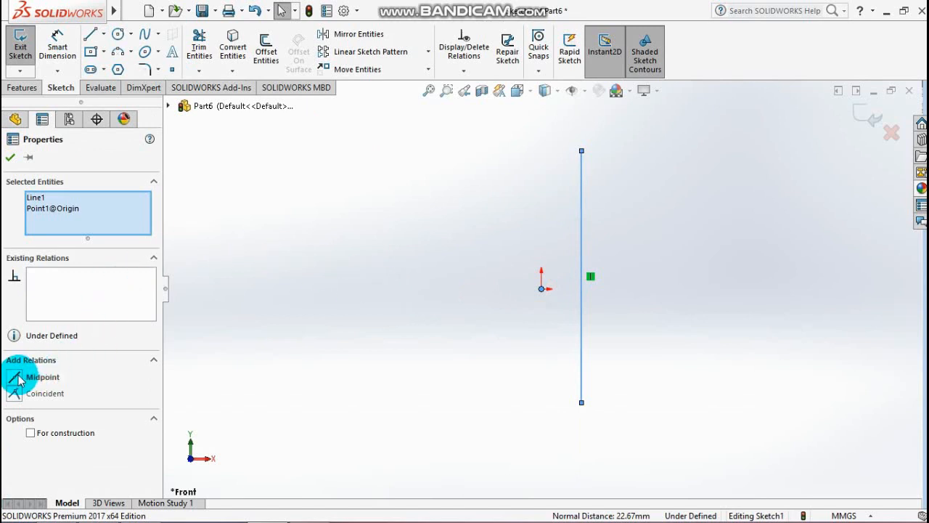
left_click(16, 377)
left_click(10, 157)
Dimension the vertical line's length to 72 mm
left_click(57, 47)
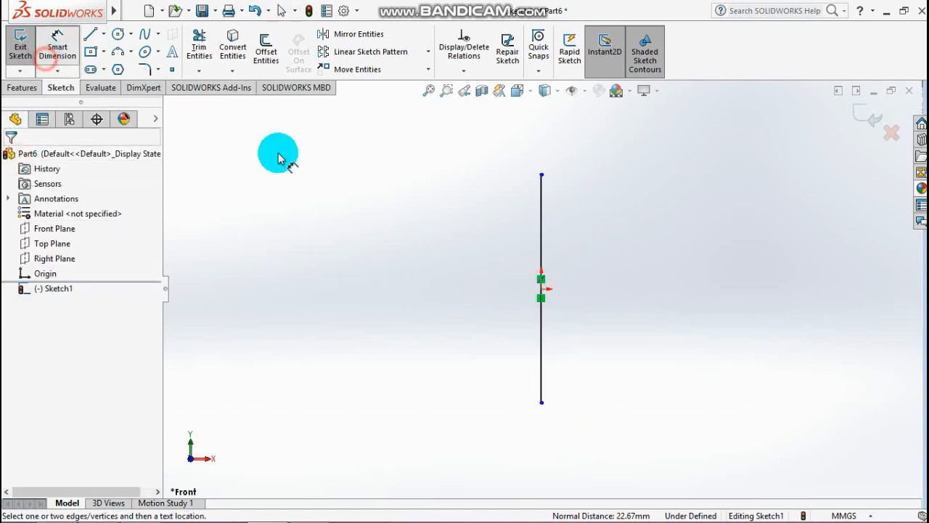
left_click(543, 250)
left_click(515, 284)
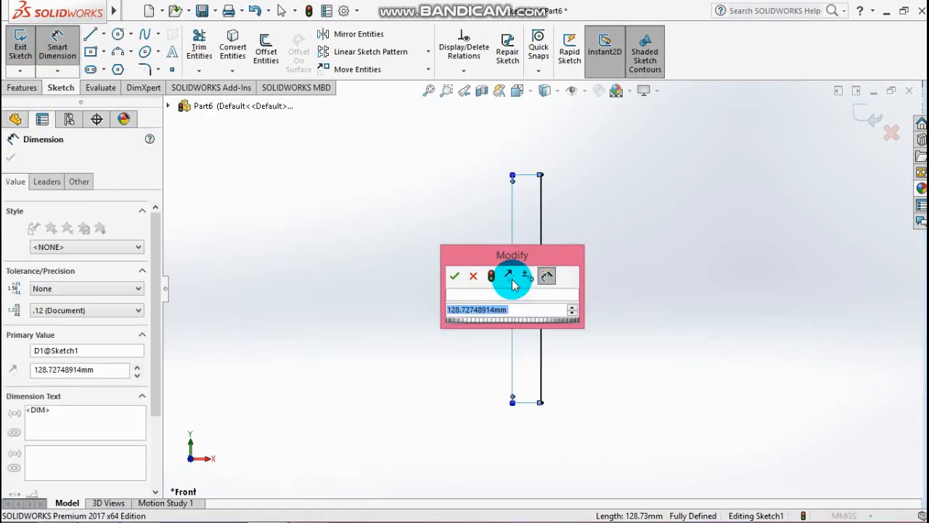
type("72")
key("Return")
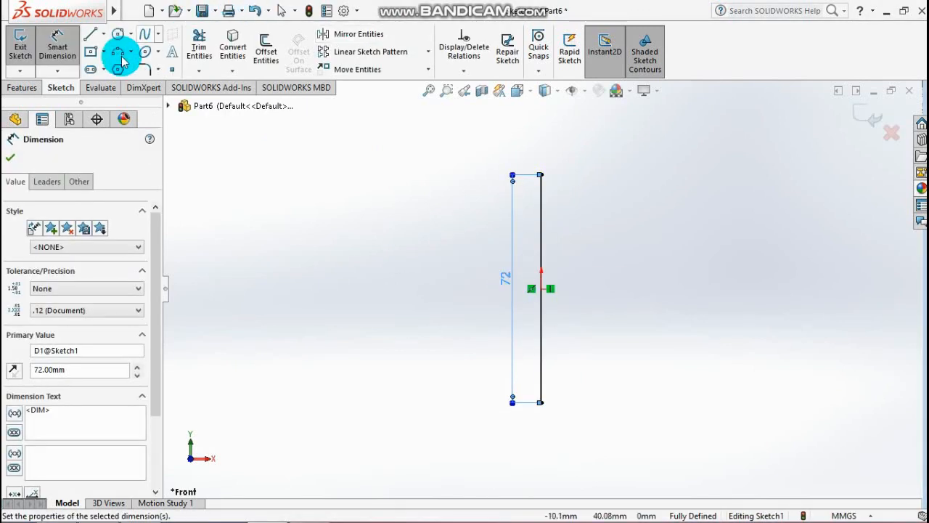
Draw a three-point arc of about 38 mm radius joining the line's endpoints and bulging toward positive X
left_click(119, 55)
mouse_move(541, 175)
left_mouse_down()
mouse_move(564, 276)
mouse_move(548, 406)
left_mouse_up()
left_click(615, 334)
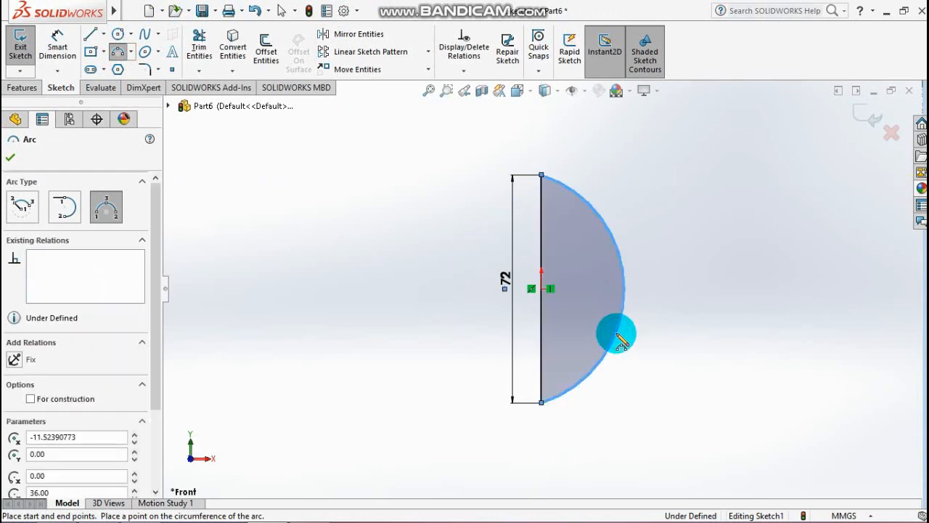
left_click(89, 51)
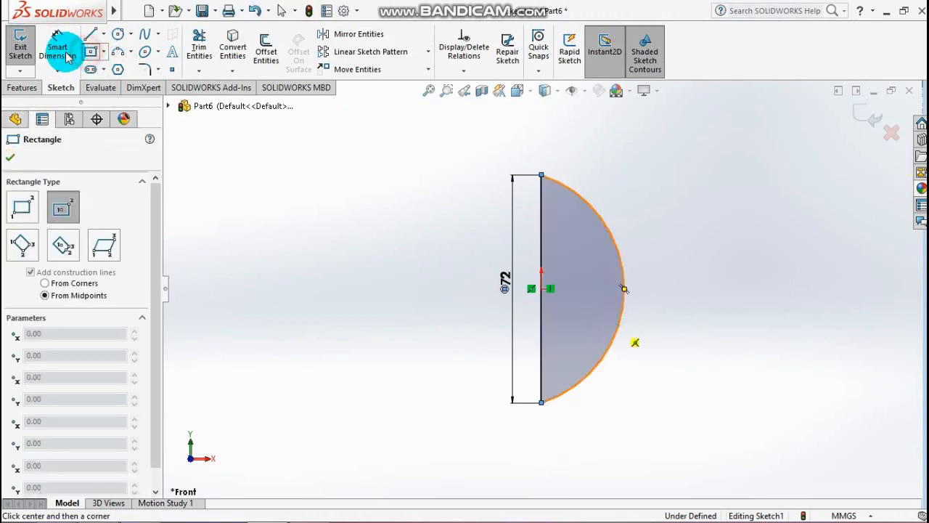
Dimension the arc's radius to 36 mm and finish the sketch
left_click(59, 43)
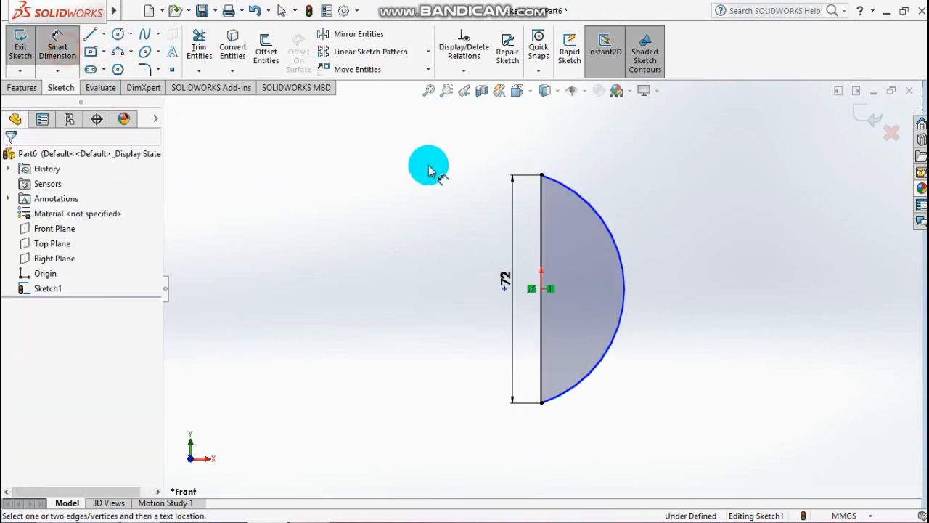
left_click(618, 260)
left_click(653, 249)
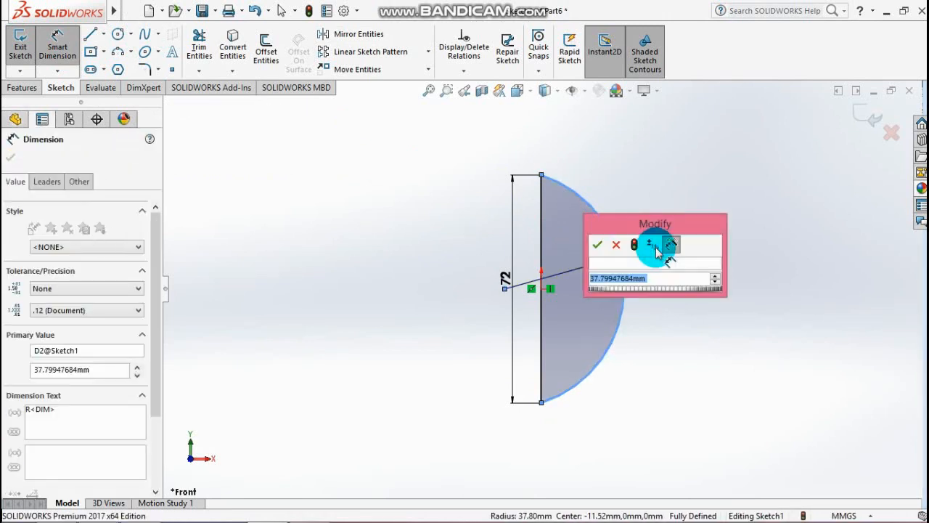
type("36")
key("Return")
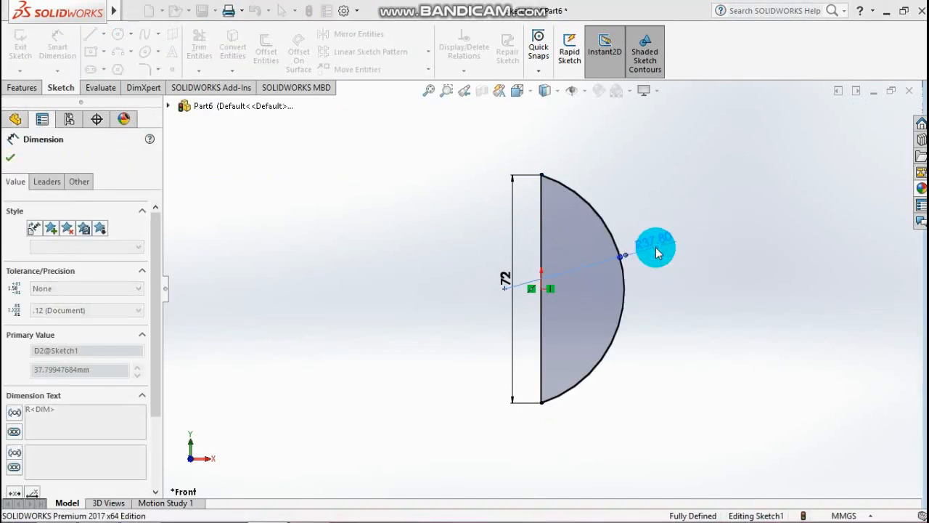
left_click(868, 121)
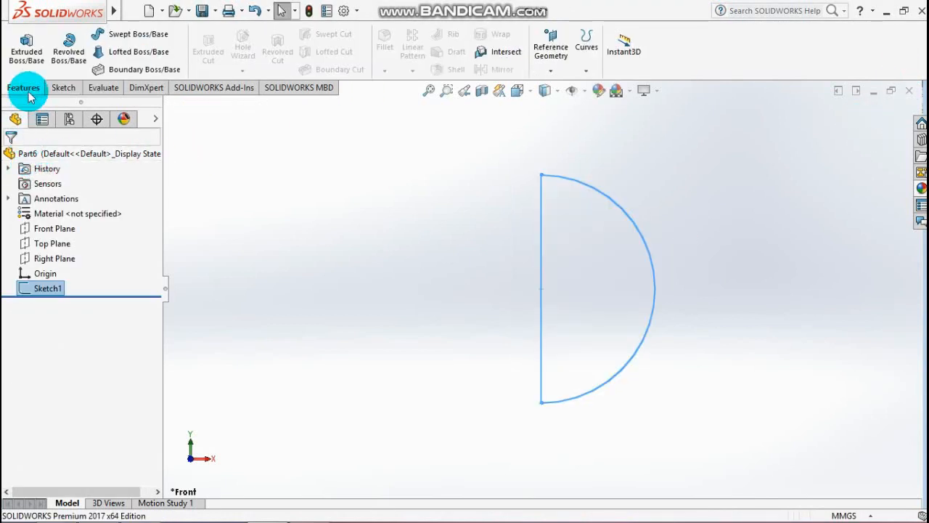
Revolve the half-circle region 360° about its straight line as a one-direction thin feature 4 mm thick, with the thickness direction reversed
left_click(63, 88)
left_click(67, 52)
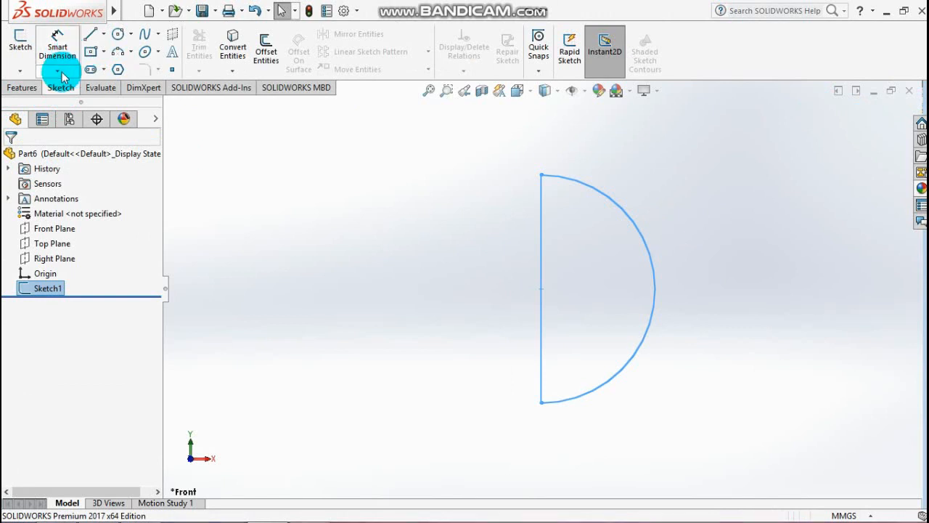
left_click(22, 89)
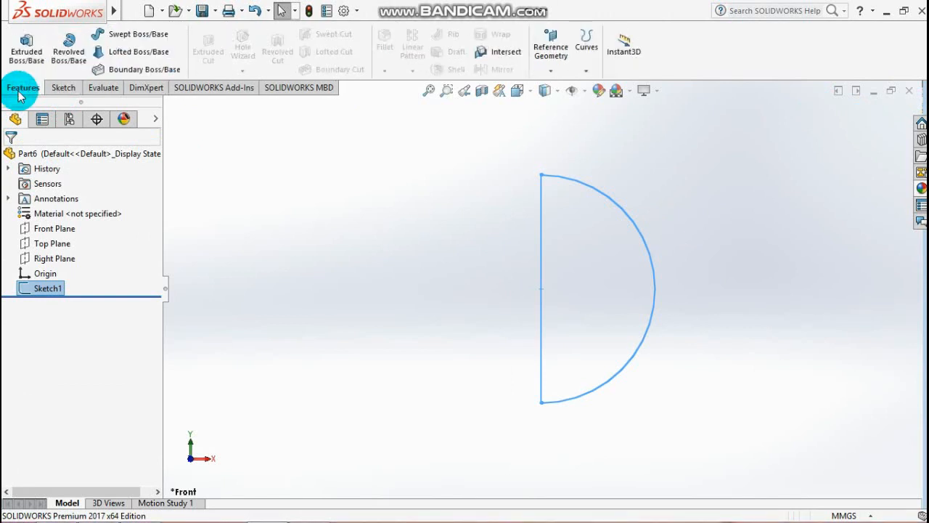
left_click(69, 47)
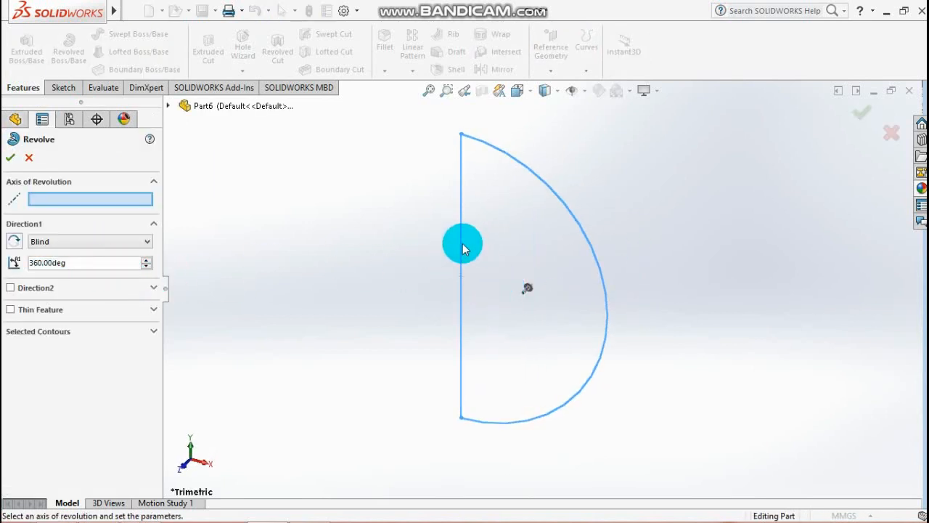
left_click(463, 247)
left_click(10, 309)
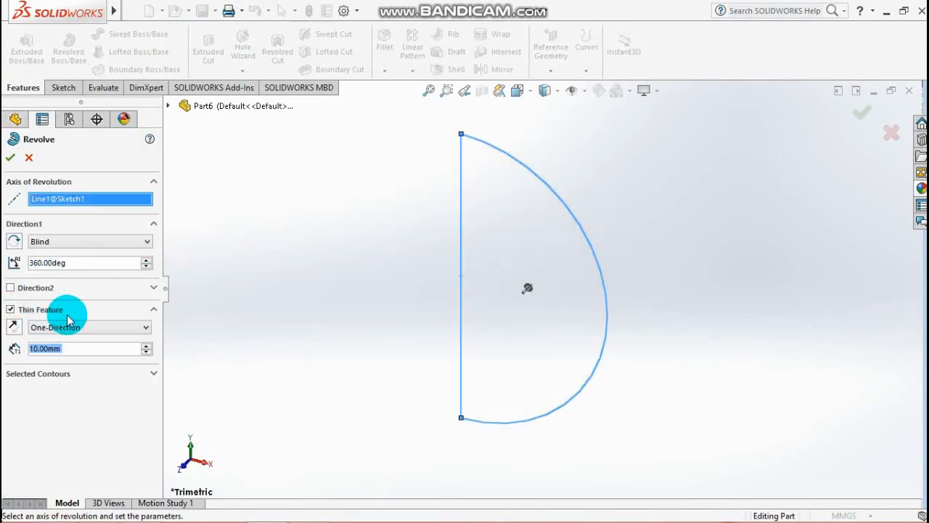
type("4")
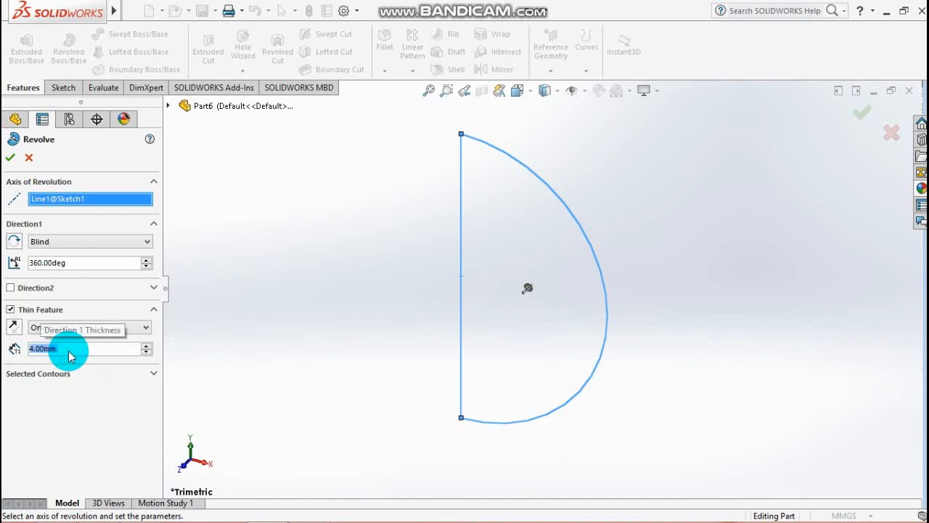
left_click(62, 372)
left_click(483, 359)
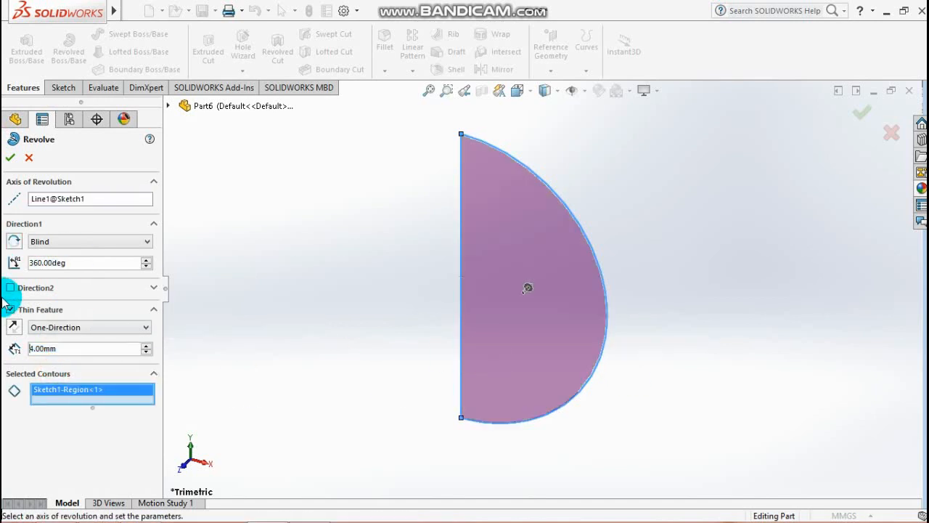
left_click(14, 327)
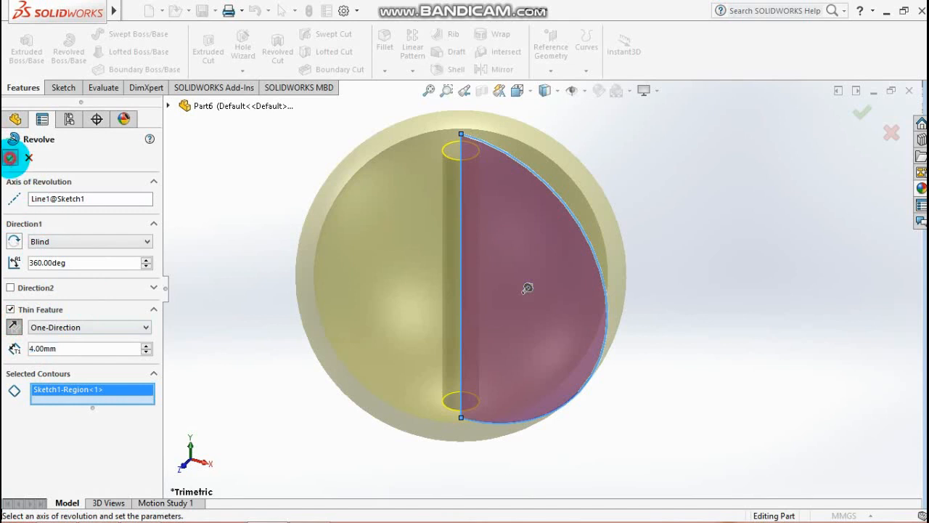
left_click(9, 157)
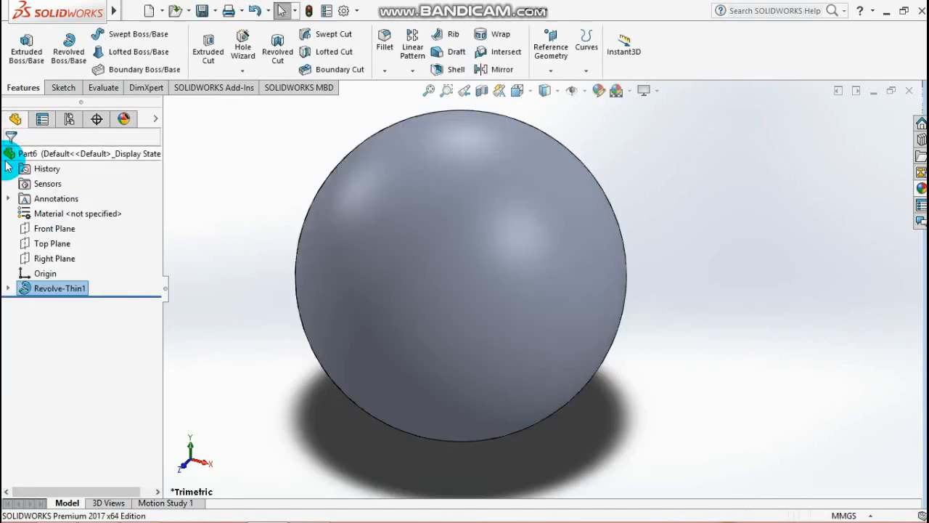
Switch the model's display style to hidden lines visible
left_click(562, 98)
left_click(545, 160)
key("space")
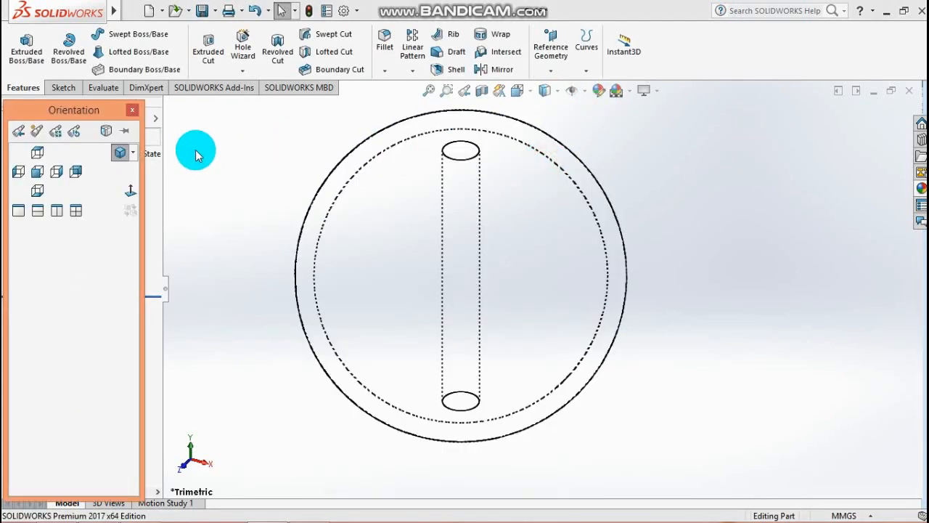
left_click(133, 111)
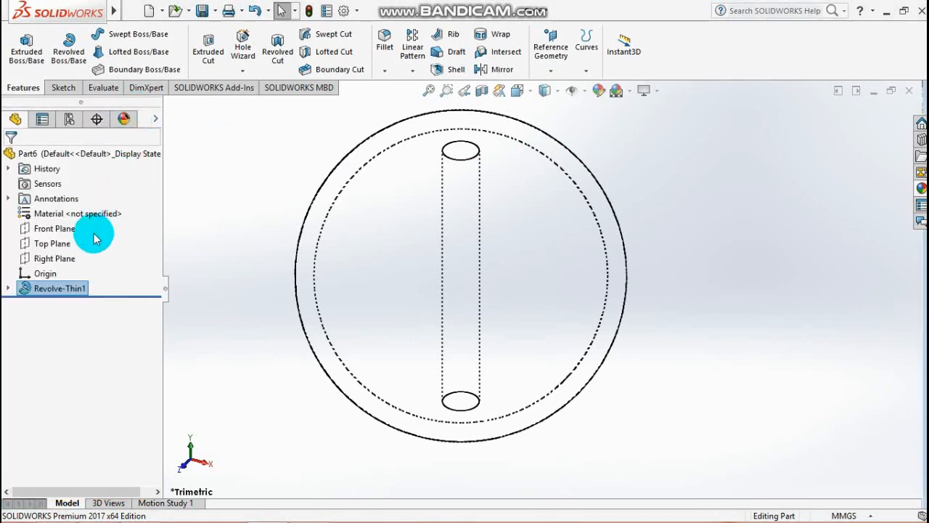
On a new Front Plane sketch, draw a horizontal centerline about 57 mm long above the origin with both ends on the outer circle
left_click(53, 231)
left_click(63, 210)
key("space")
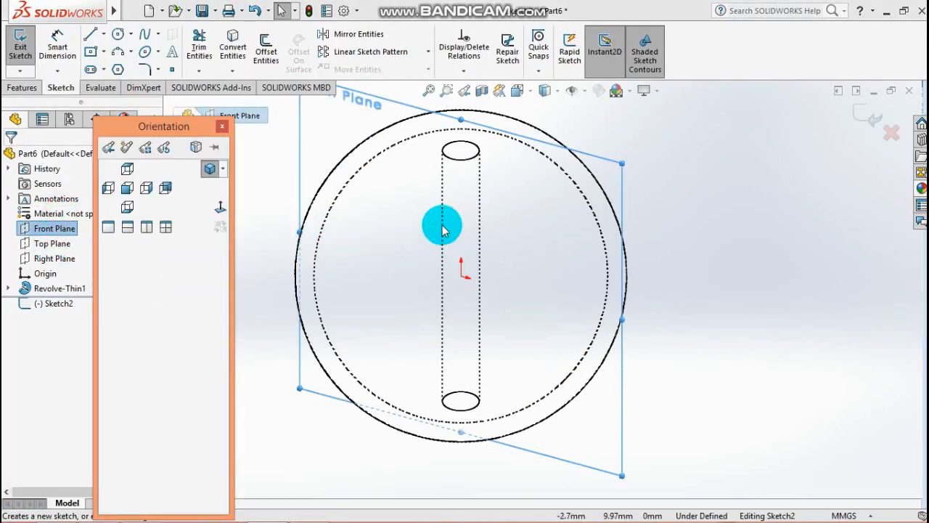
left_click(220, 209)
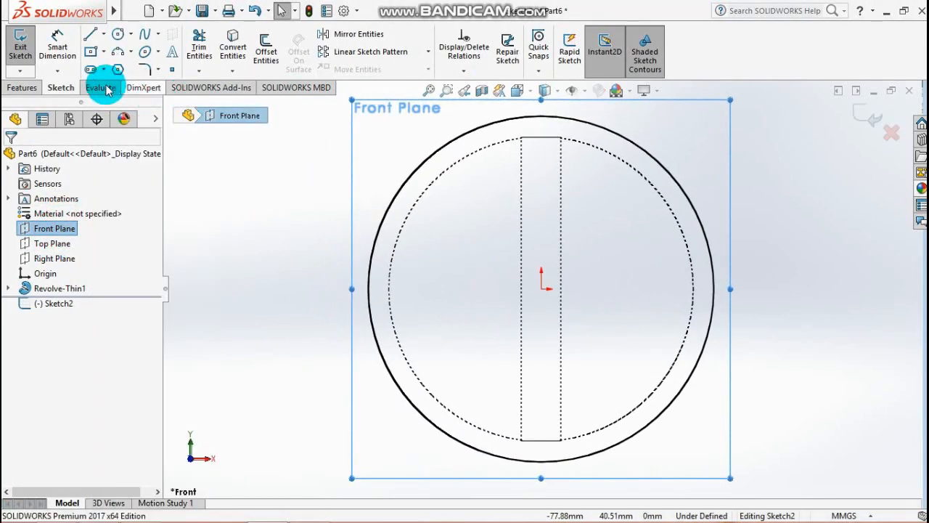
left_click(103, 35)
left_click(120, 64)
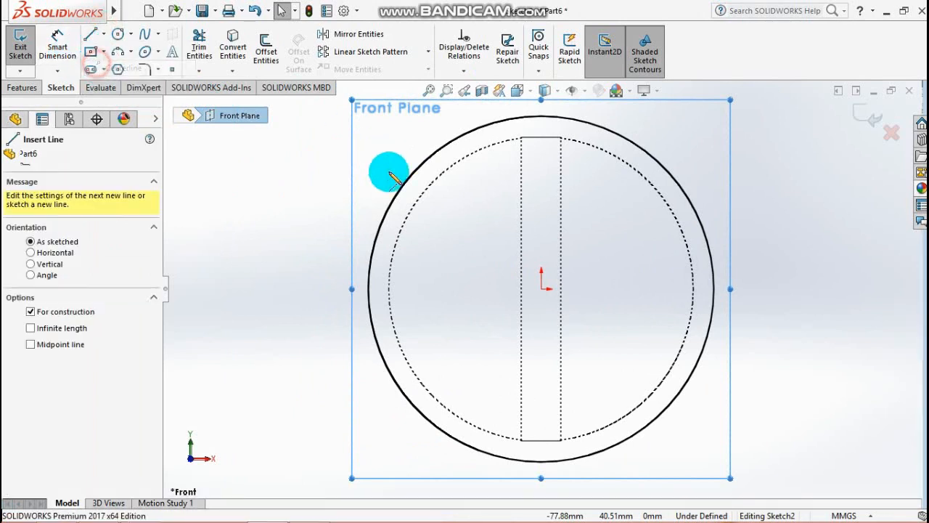
left_click(404, 187)
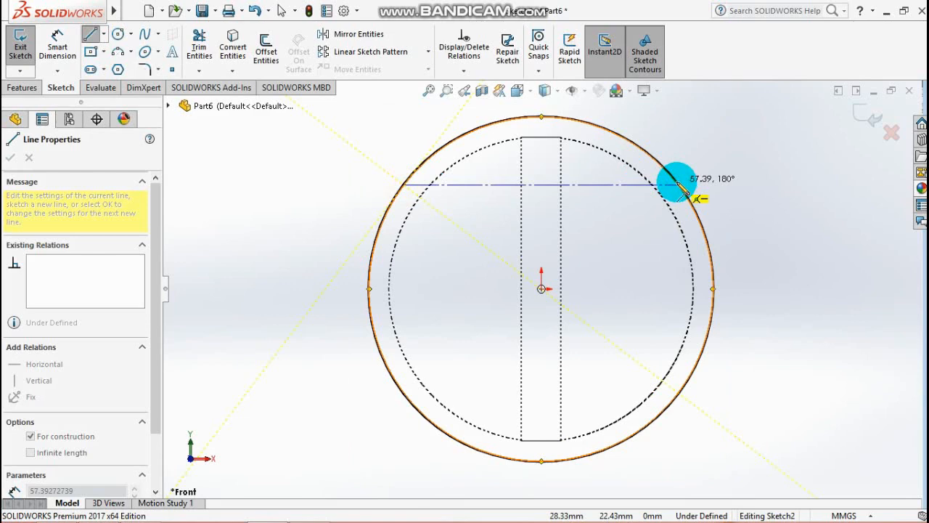
left_click(678, 185)
Dimension the horizontal centerline to 30 mm and finish the sketch
left_click(58, 47)
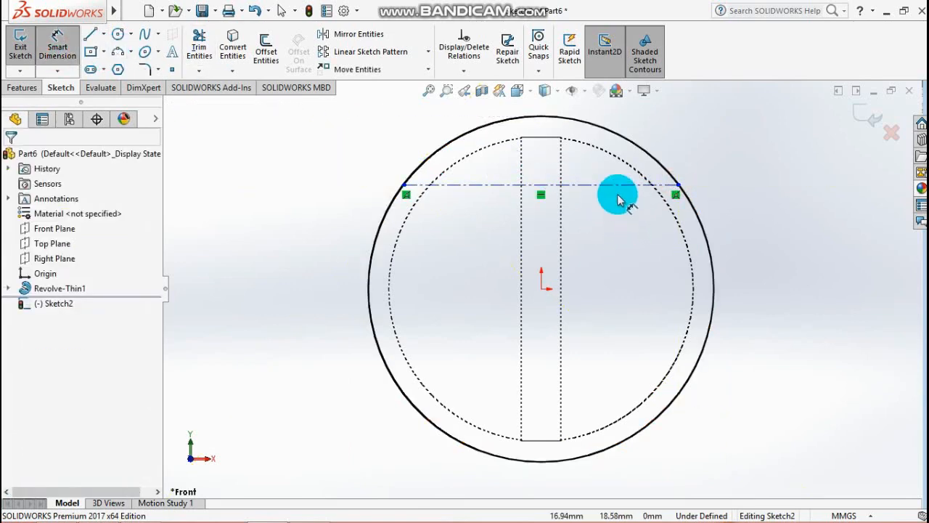
left_click(614, 185)
left_click(614, 233)
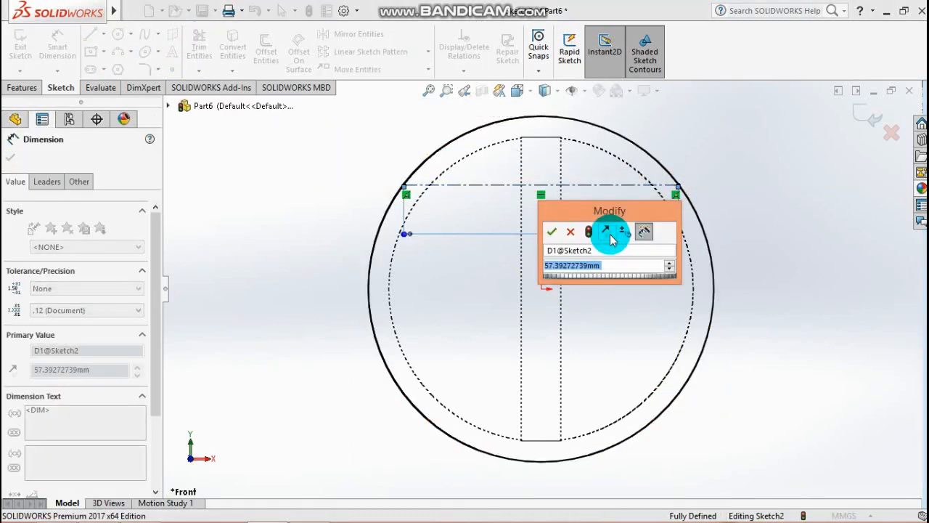
type("30")
key("Return")
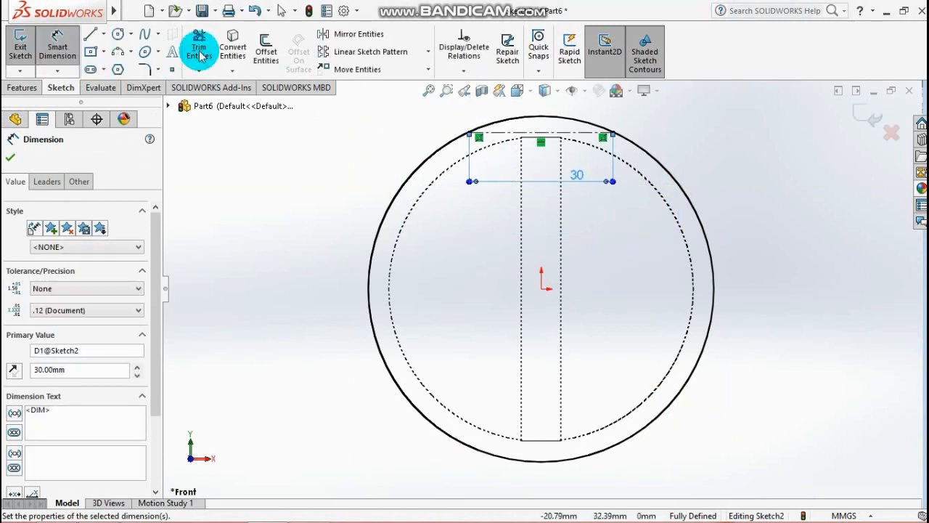
left_click(11, 161)
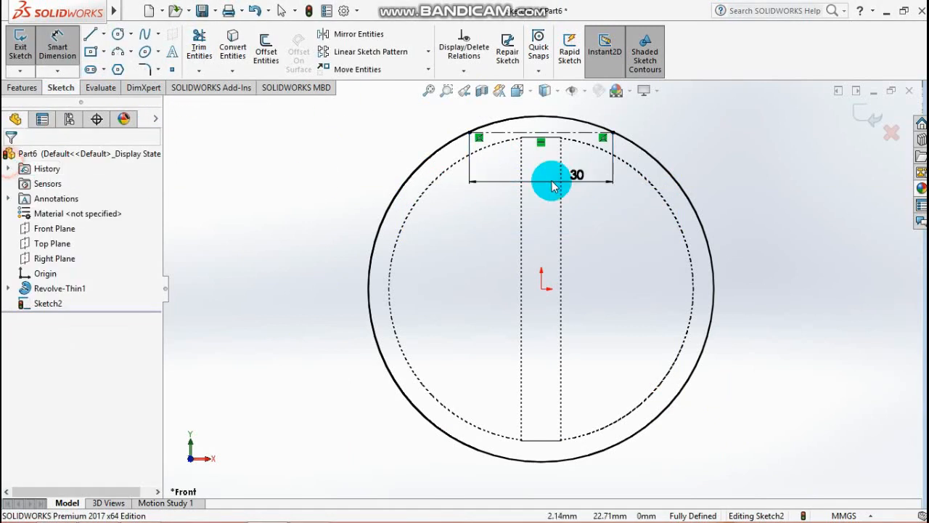
left_click(864, 115)
On a new Right Plane sketch, draw a horizontal centerline about 59 mm long below the origin with both ends on the outer circle
left_click(61, 265)
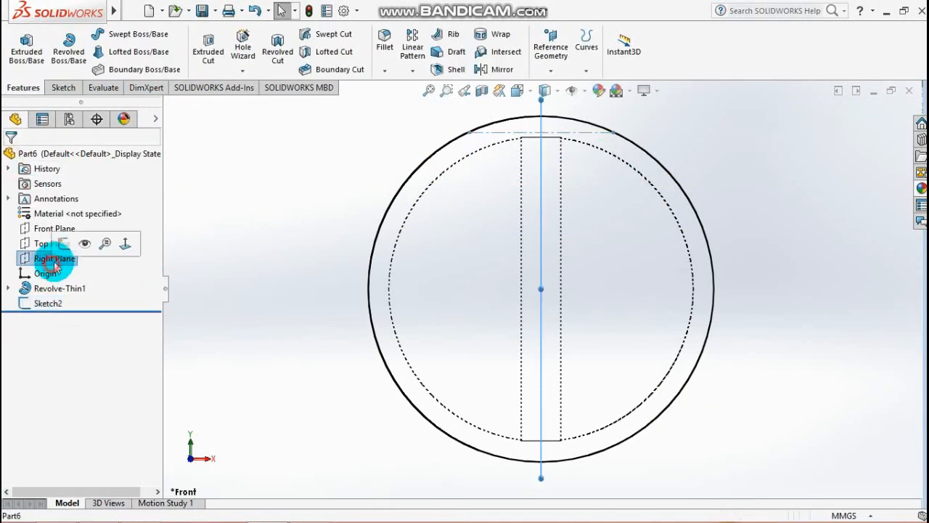
left_click(68, 242)
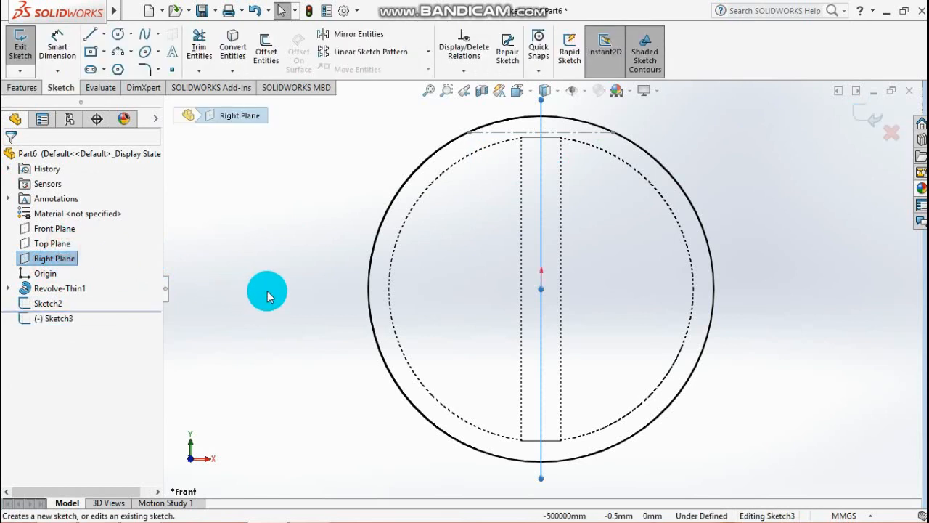
key("space")
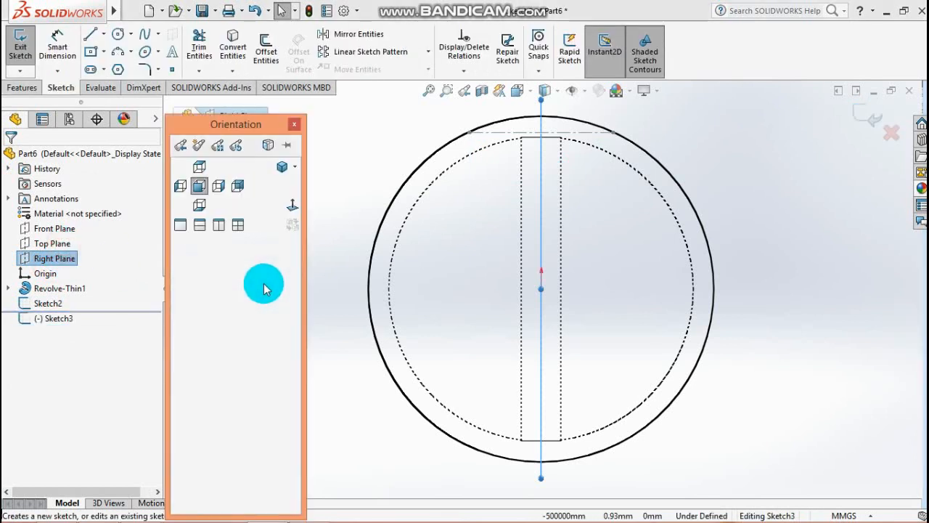
left_click(286, 204)
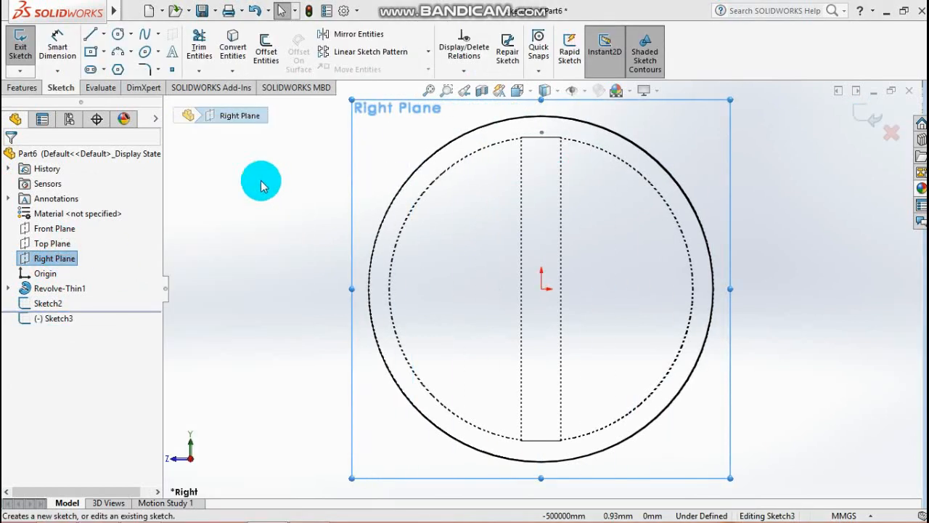
left_click(104, 34)
left_click(109, 68)
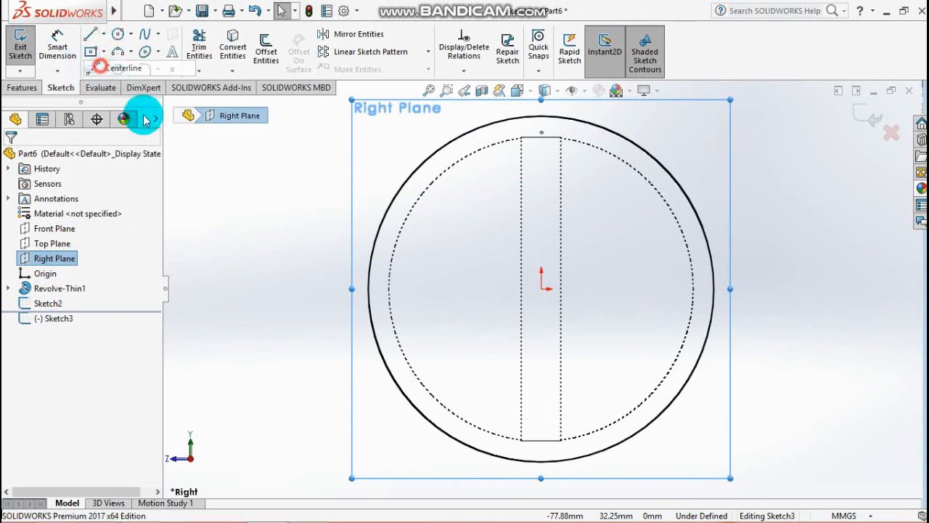
left_click(401, 388)
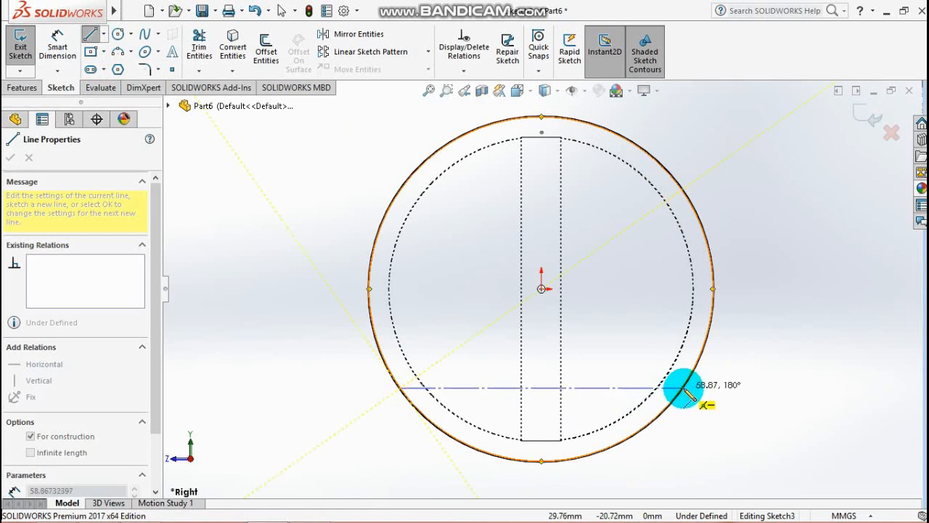
left_click(683, 388)
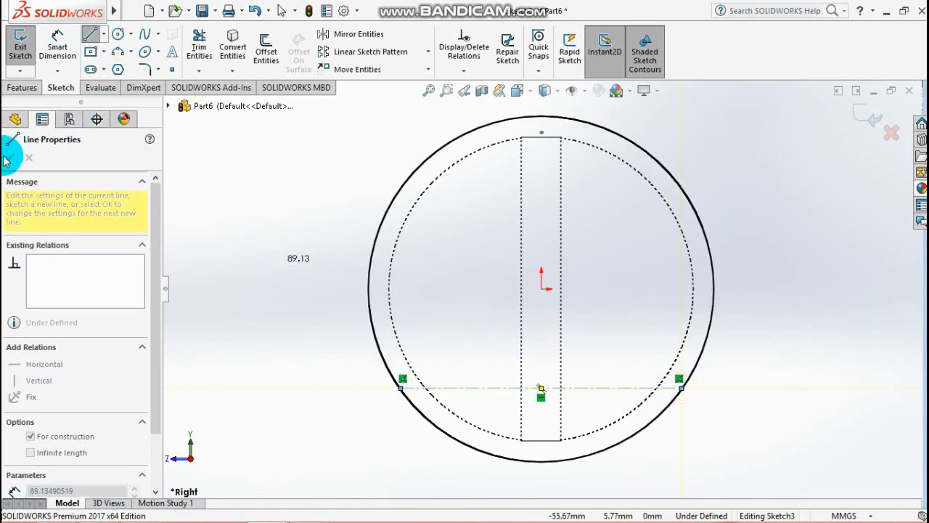
Dimension the centerline below the origin to 30 mm and finish the Right Plane sketch
left_click(66, 51)
left_click(570, 386)
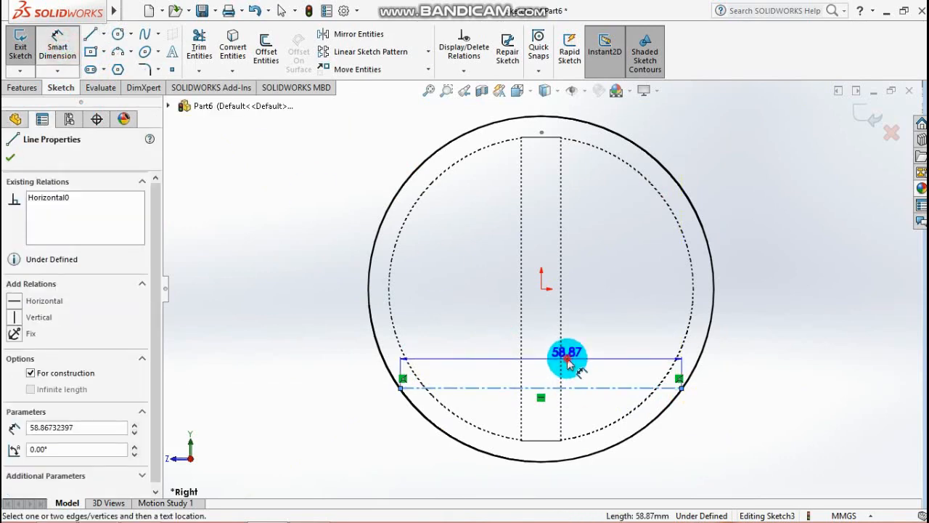
left_click(566, 359)
type("30")
key("Return")
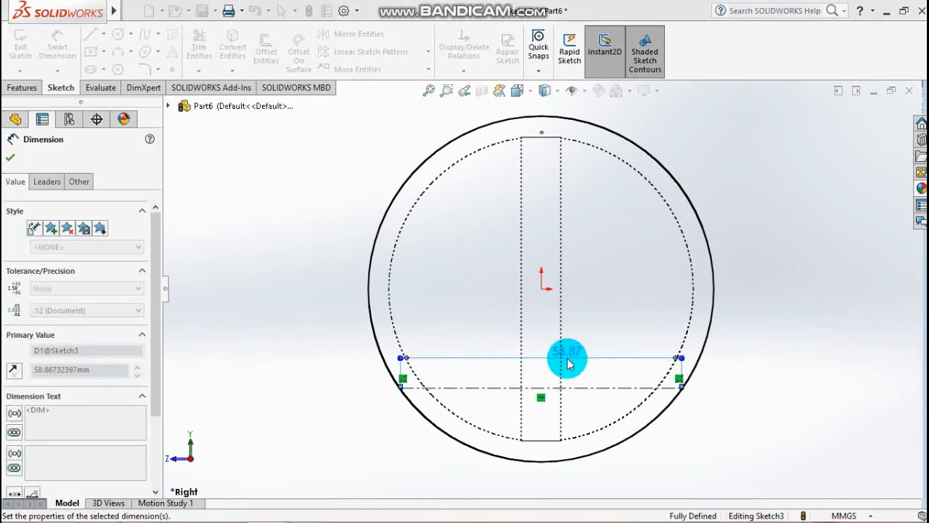
left_click(868, 118)
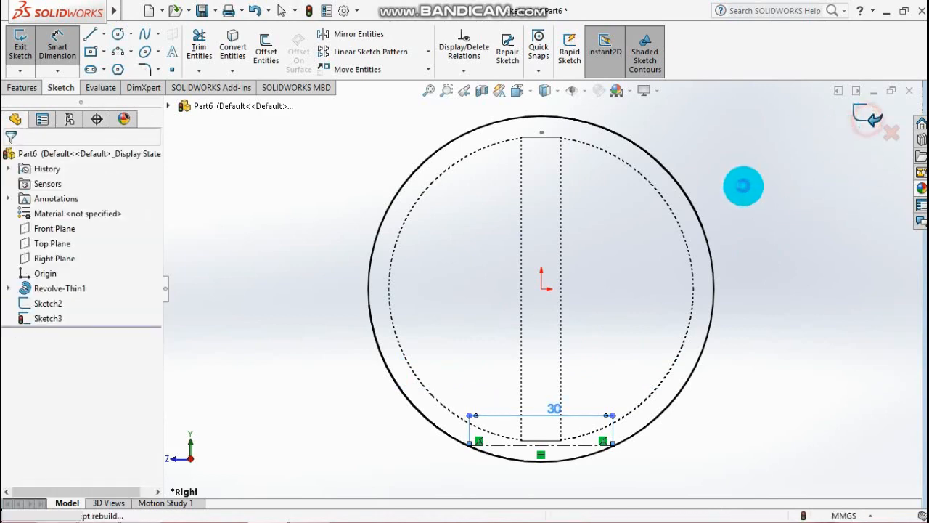
On a new Top Plane sketch, draw a center rectangle about 52 mm tall from the origin with its corner on the outer circle
left_click(51, 243)
left_click(58, 221)
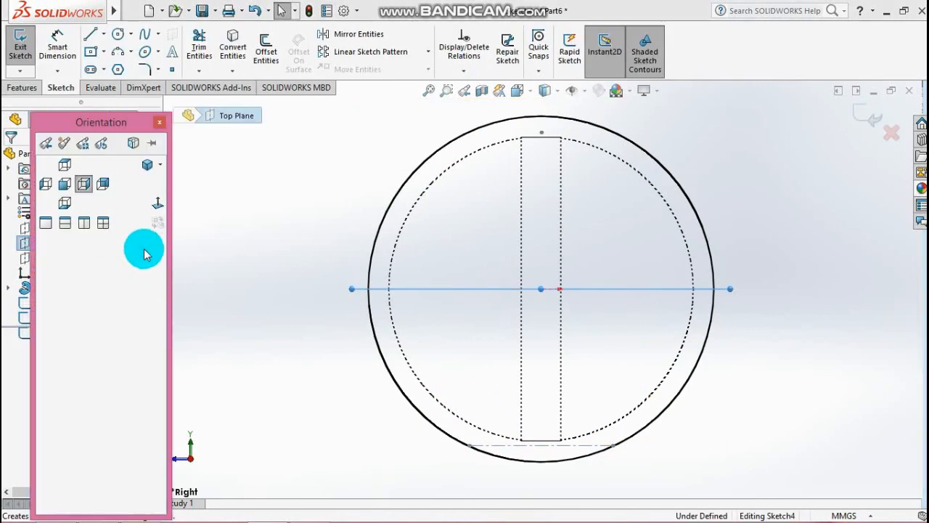
key("space")
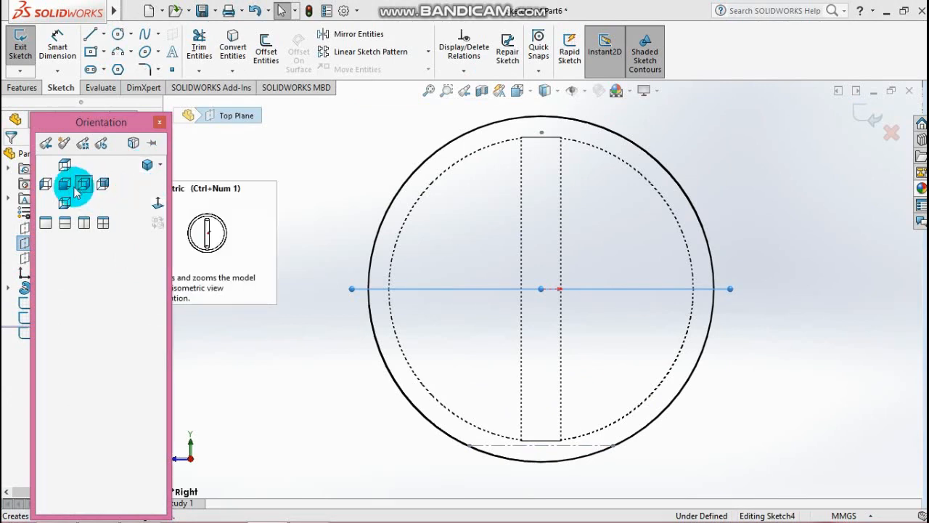
left_click(65, 164)
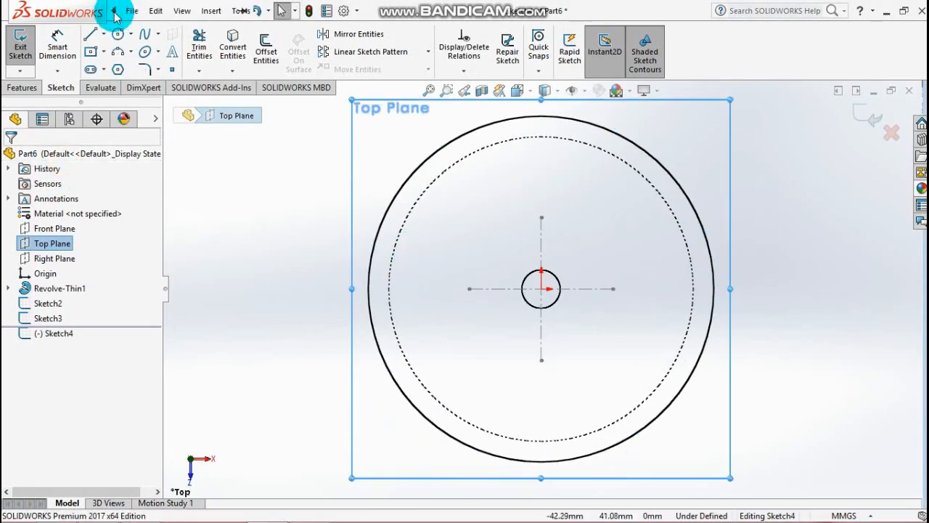
left_click(105, 53)
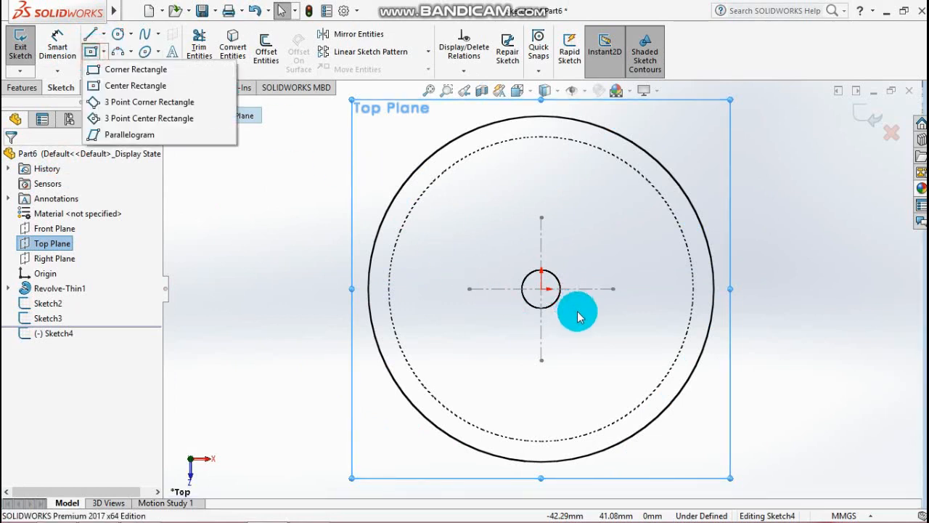
left_click(135, 85)
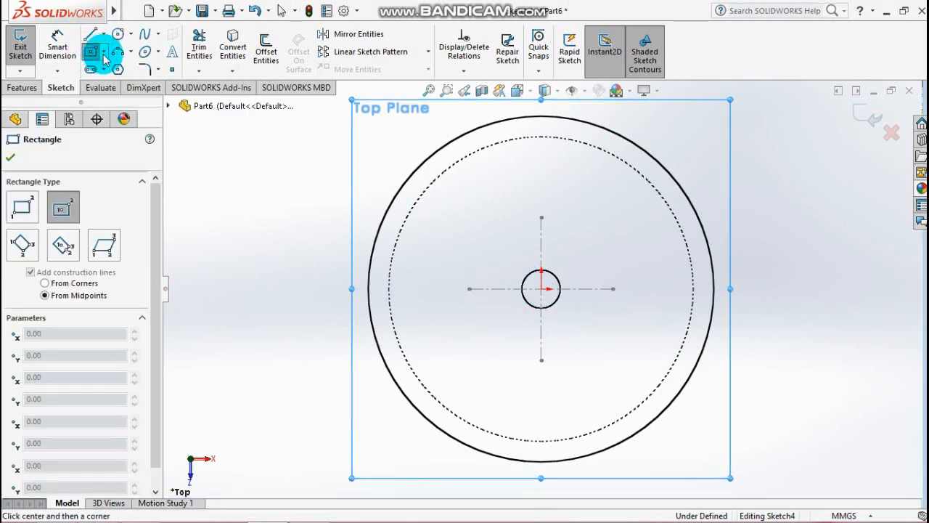
left_click_drag(555, 291, 675, 178)
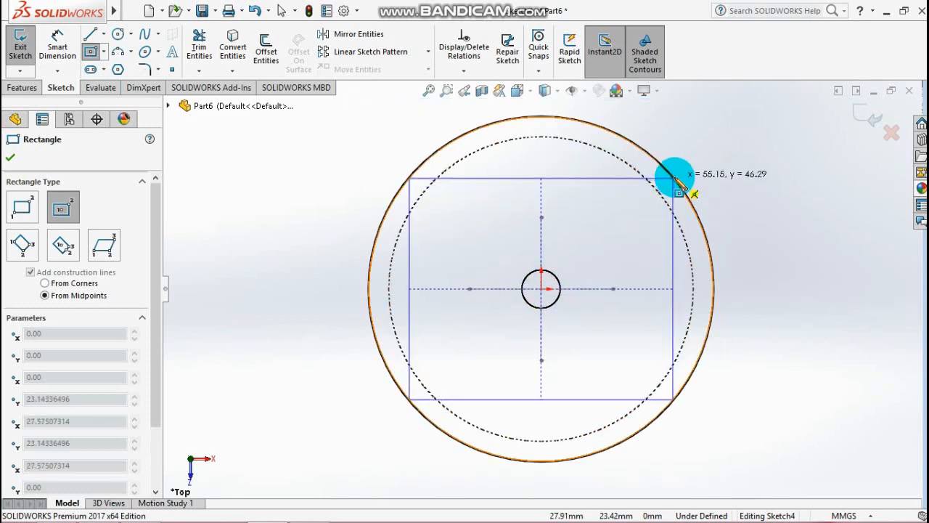
left_click_drag(675, 179, 660, 164)
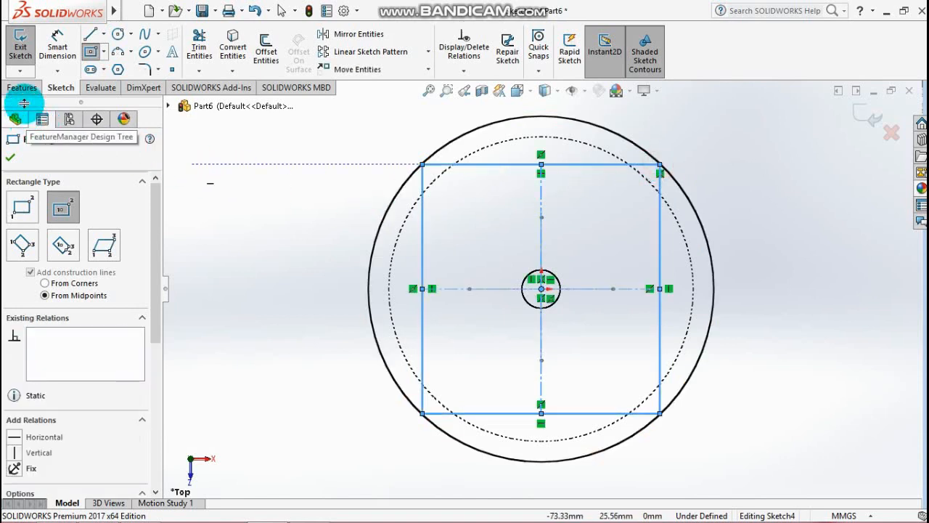
Dimension the rectangle's left vertical side to 30 mm
left_click(58, 45)
left_click(422, 249)
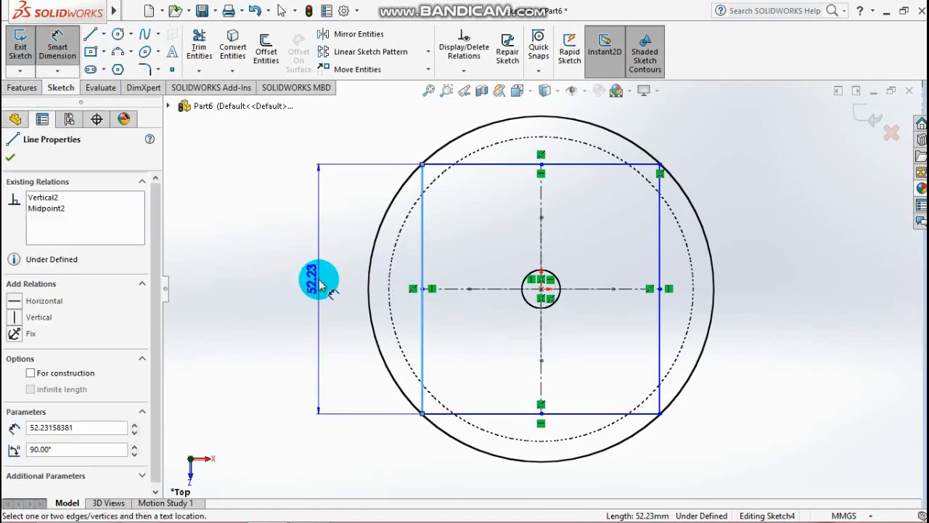
left_click(319, 276)
type("30")
key("Return")
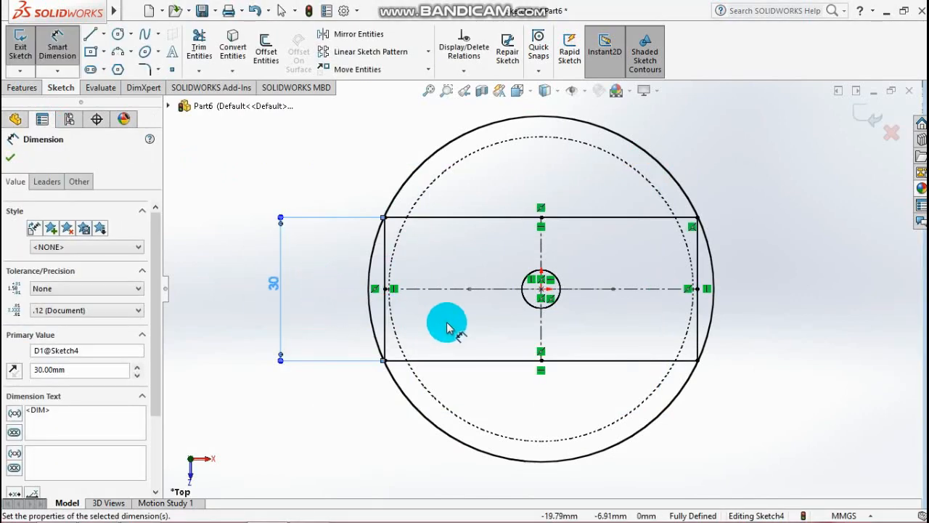
Undo the 30 mm dimension on the rectangle's side and clear the selection
key("ctrl+z")
key("ctrl+z")
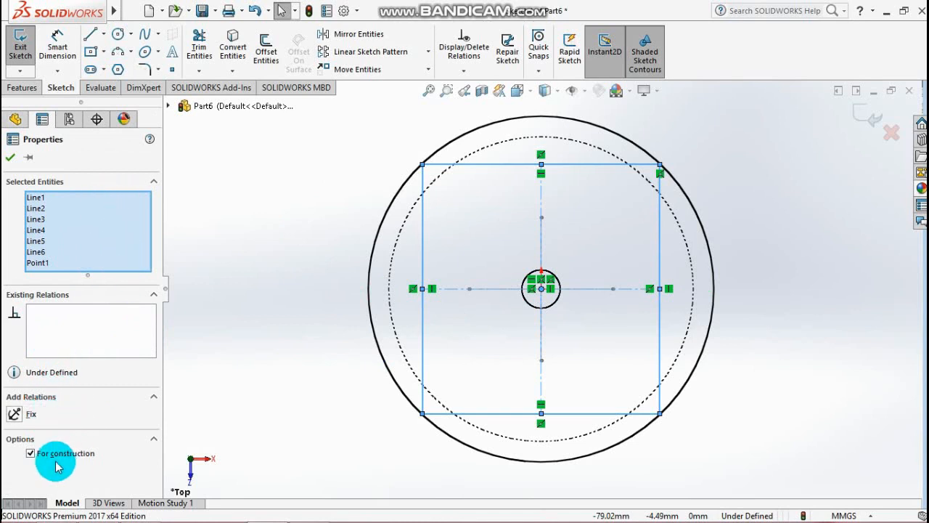
left_click(11, 156)
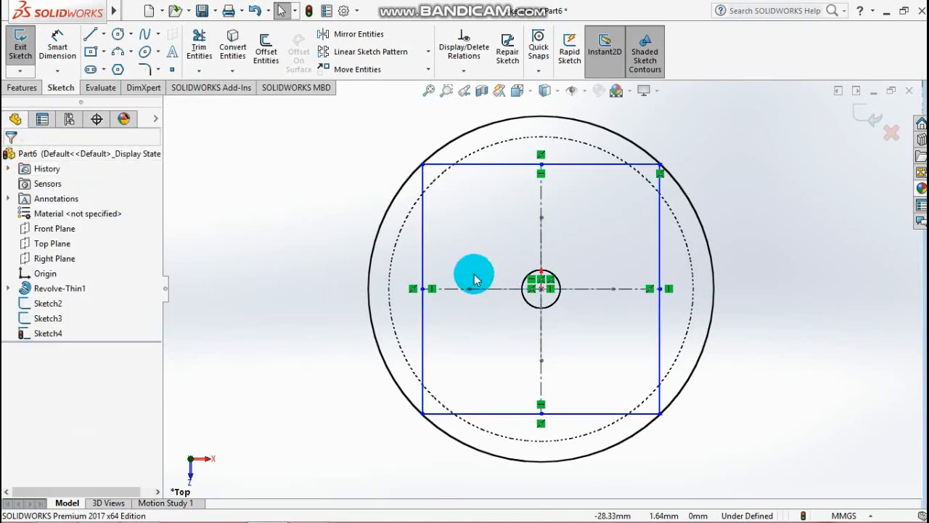
Add an Equal relation between all four sides of the rectangle
left_click(424, 261)
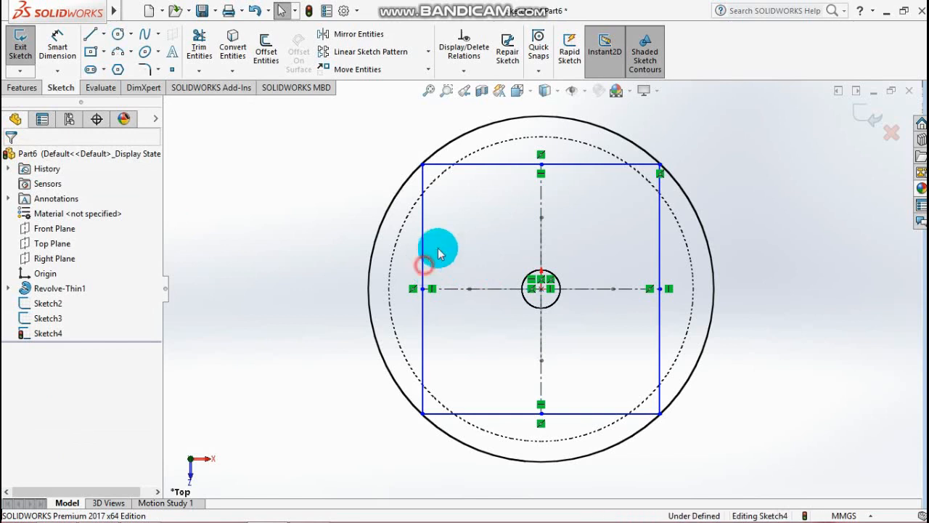
left_click(524, 169, "ctrl")
left_click(657, 269, "ctrl")
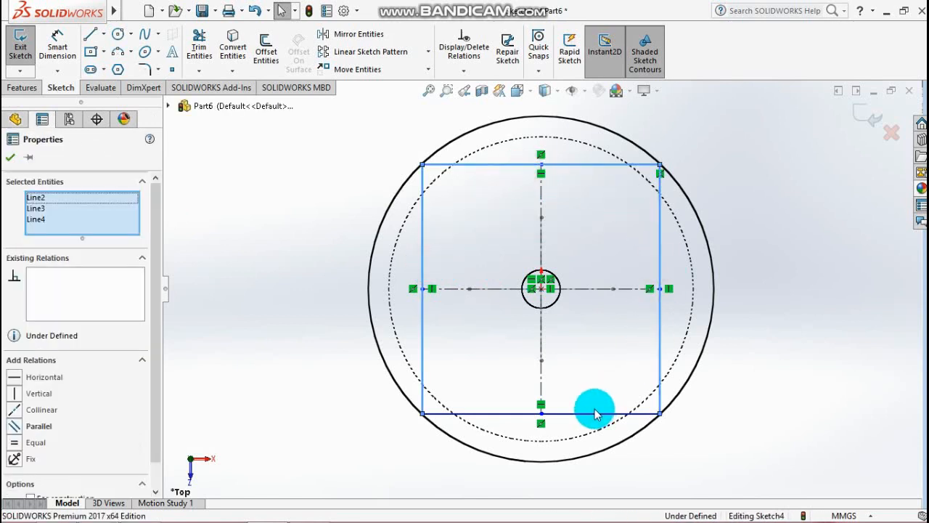
left_click(581, 414, "ctrl")
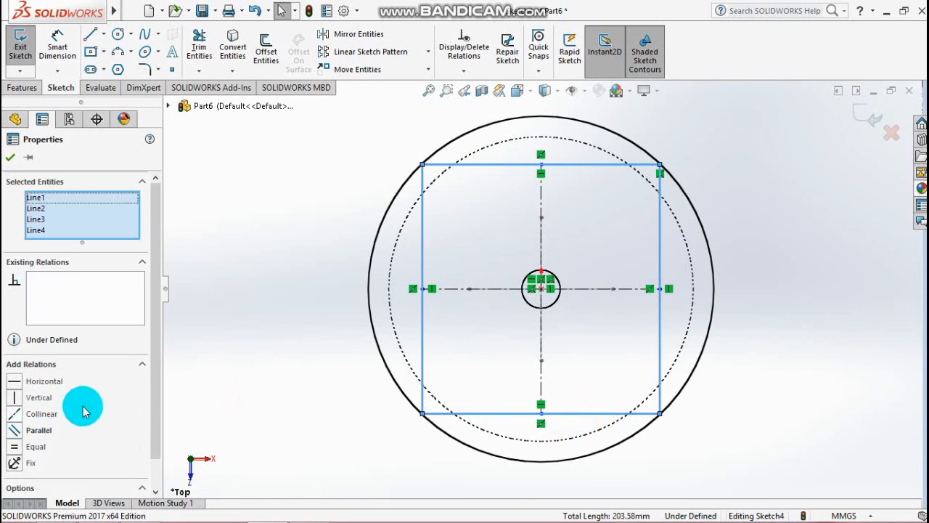
left_click(15, 448)
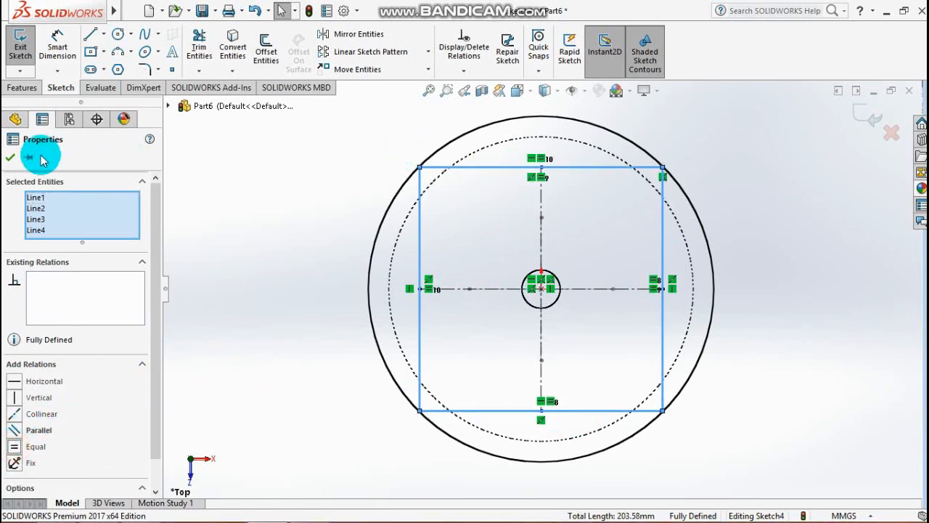
left_click(11, 158)
Convert the left and upper sides of the square to construction geometry
right_click(489, 281)
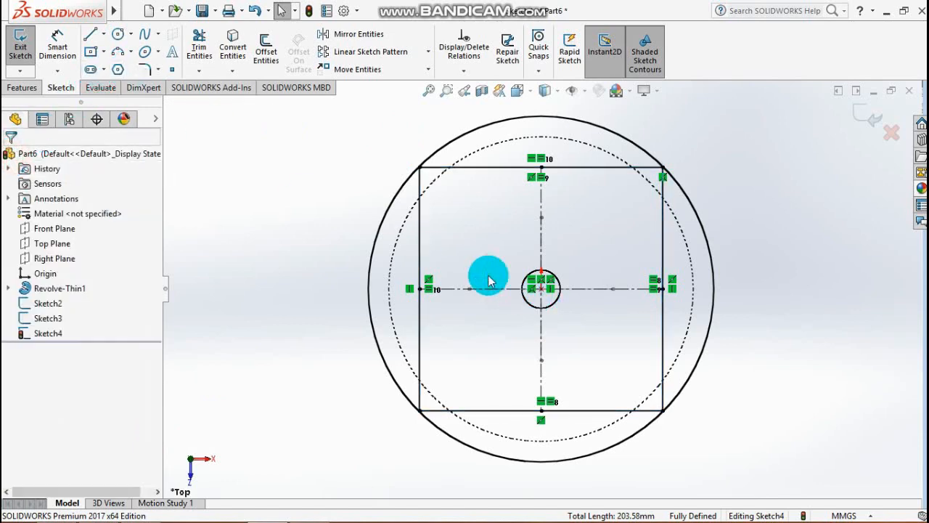
left_click(419, 246)
left_click(475, 198)
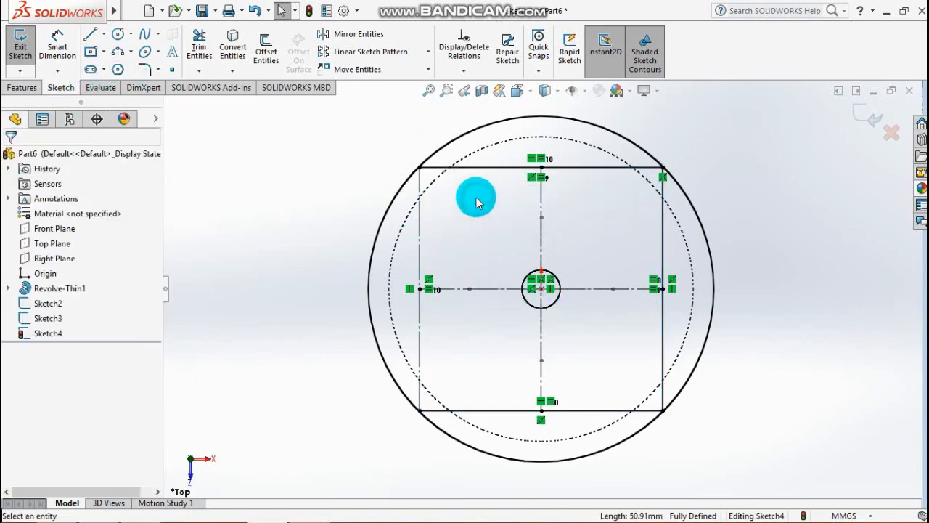
left_click(498, 169)
left_click(564, 135)
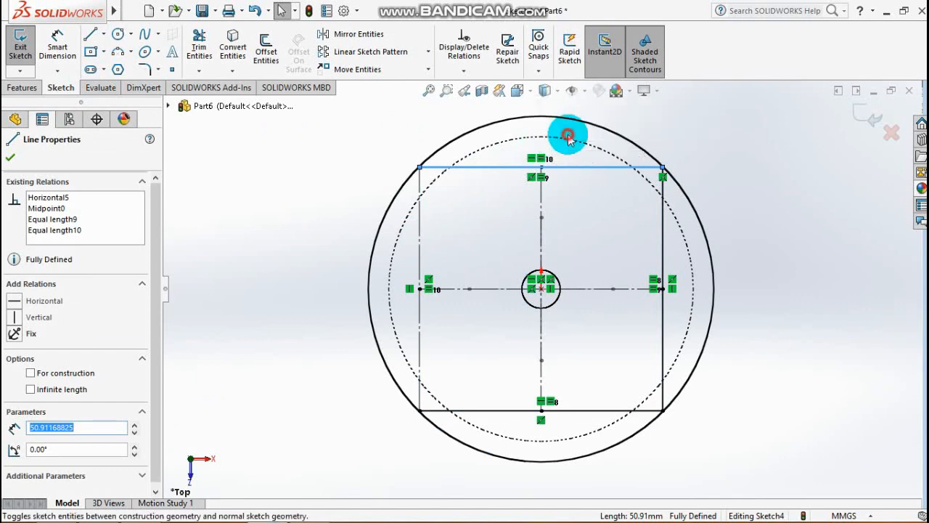
Exit the Top Plane sketch and discard its changes
left_click(661, 212)
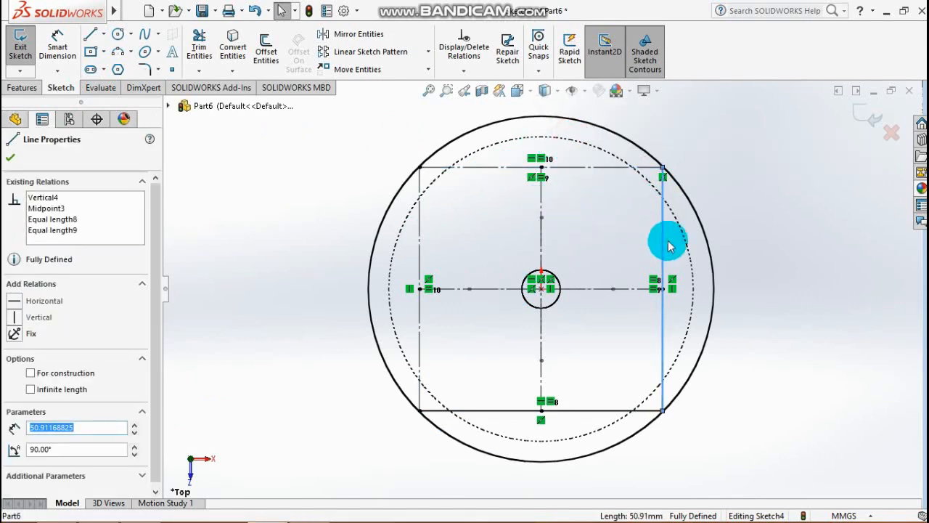
left_click(889, 130)
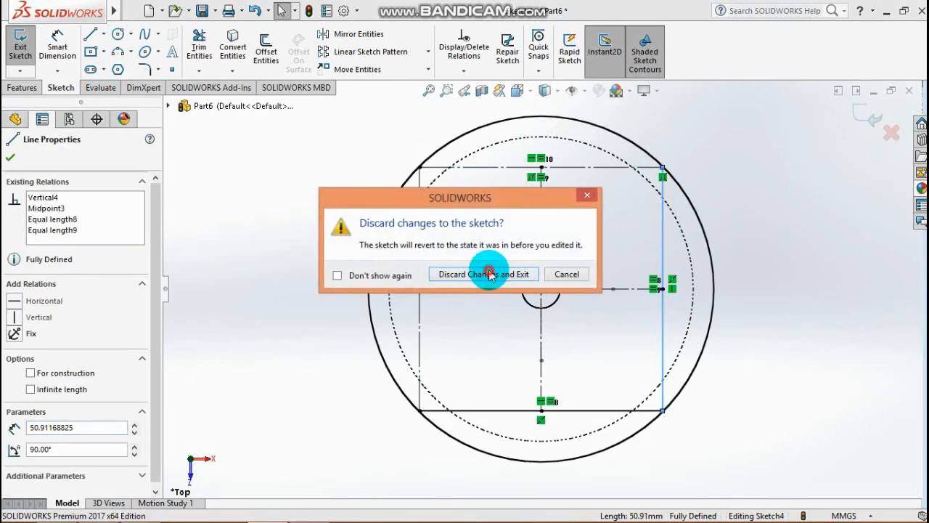
left_click(490, 274)
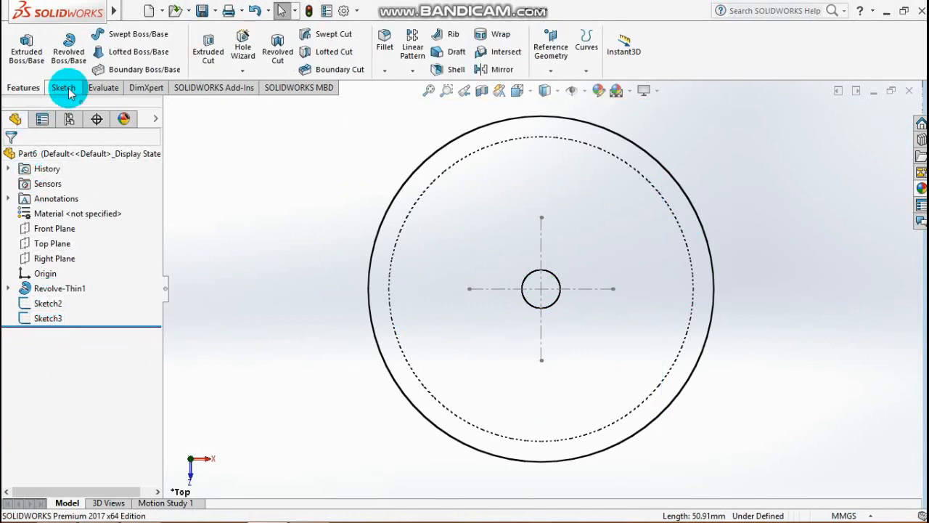
Start a sketch on the Top Plane and draw a center rectangle from the origin to the sphere's outer edge, about 51 mm high
left_click(54, 244)
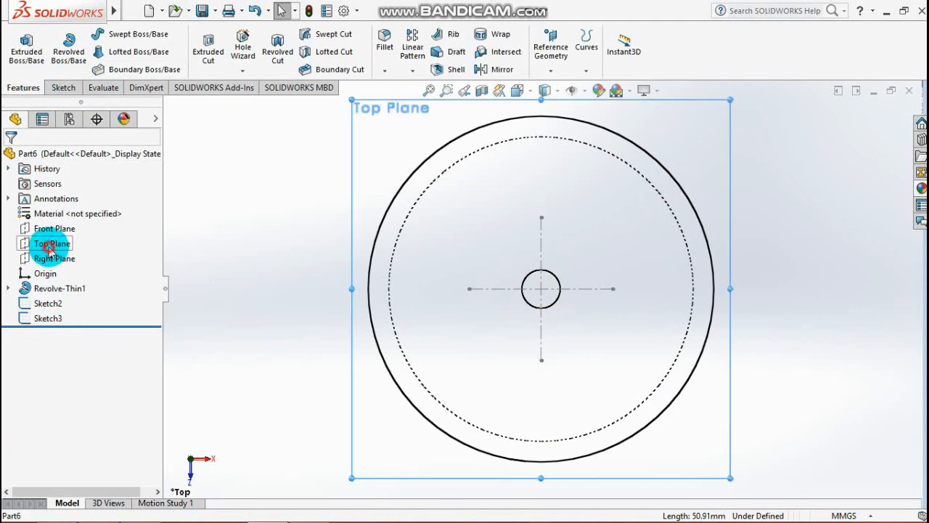
left_click(61, 228)
mouse_move(27, 7)
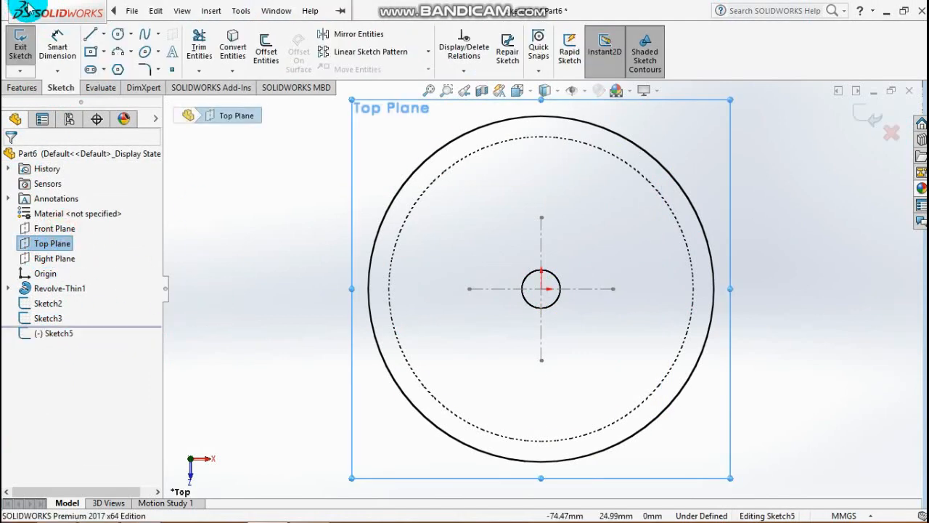
left_click(91, 49)
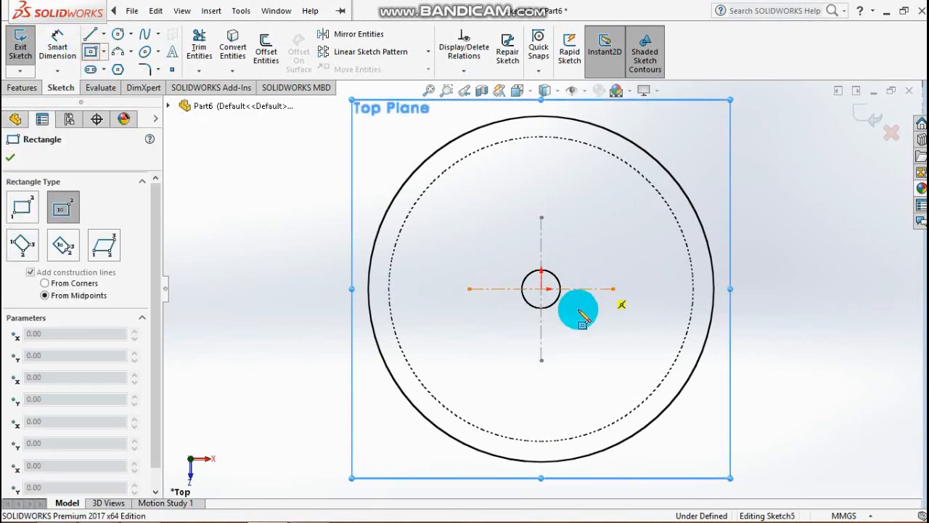
left_click(541, 288)
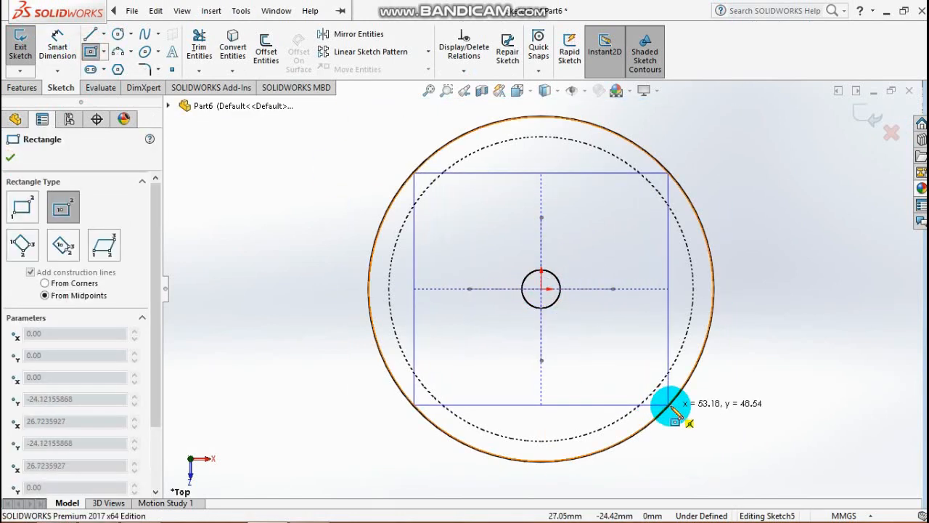
left_click(663, 168)
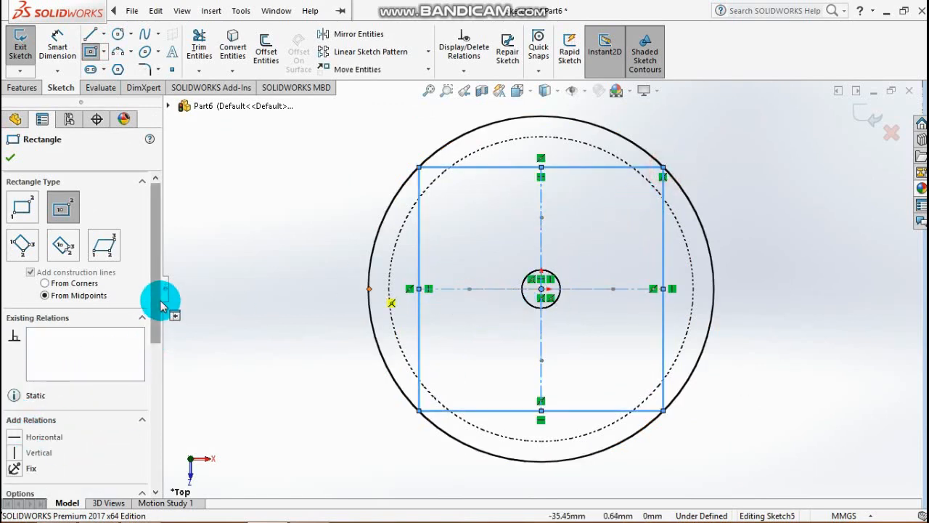
Convert the rectangle to construction geometry
left_click_drag(162, 304, 145, 369)
left_click(31, 371)
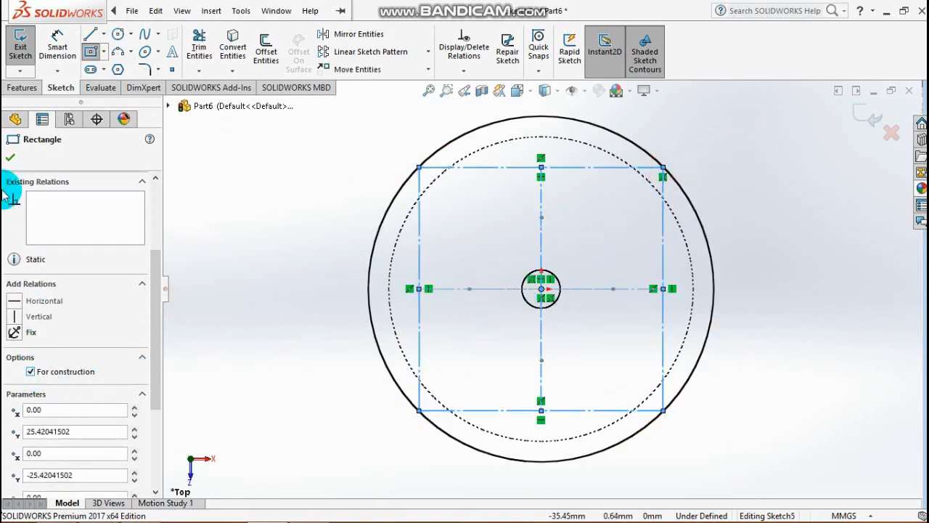
left_click(14, 153)
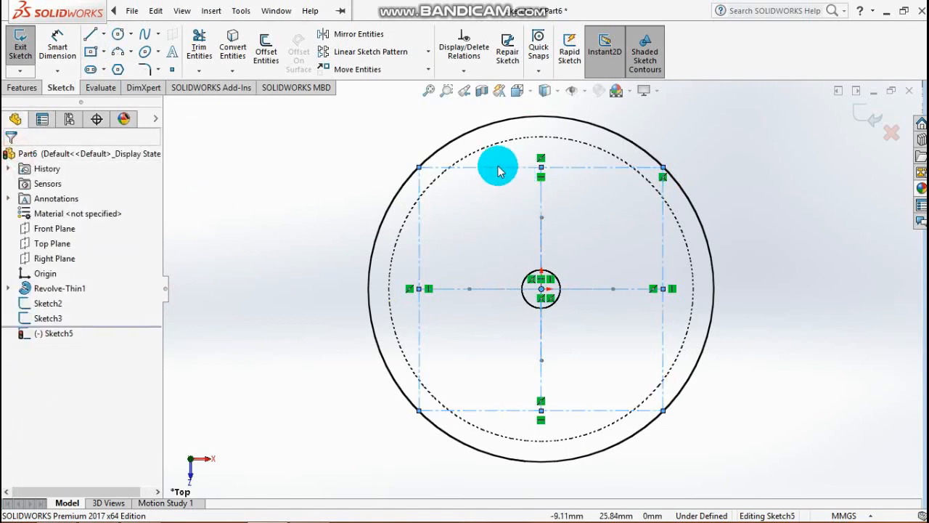
Dimension the rectangle's vertical side to 50 mm and exit the sketch
left_click(57, 45)
left_click(420, 244)
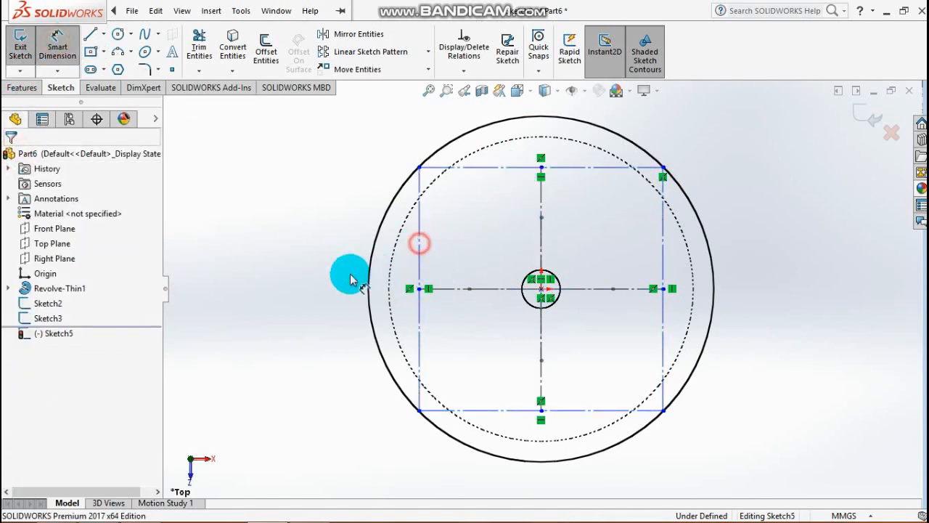
left_click(310, 289)
type("=")
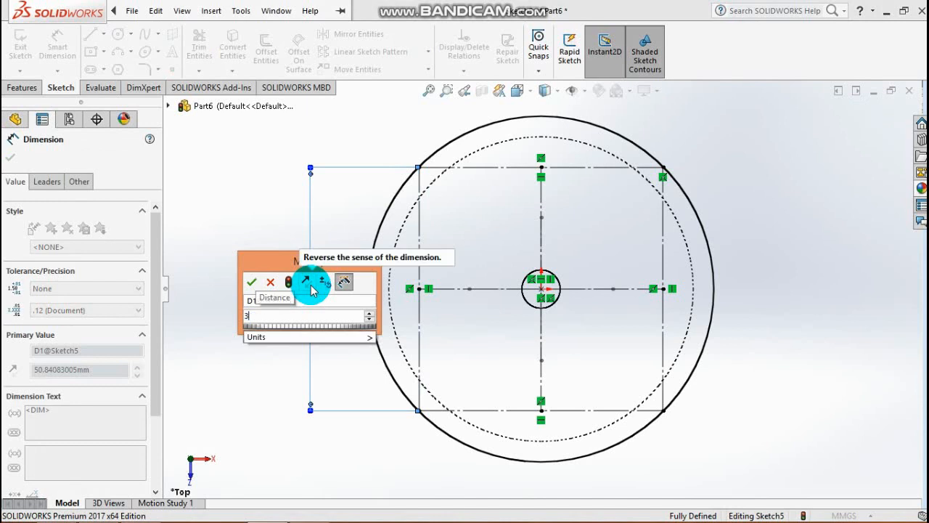
type("50")
key("Return")
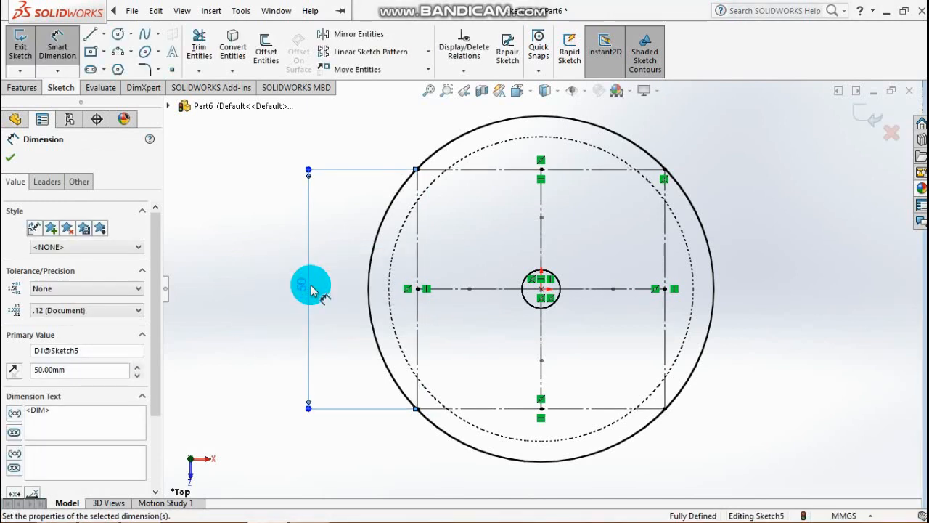
left_click(868, 115)
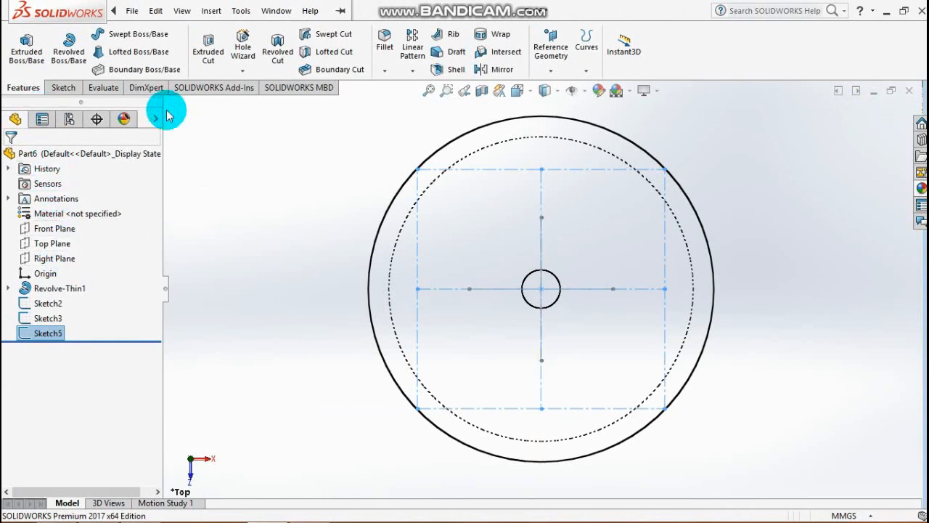
Switch the model to the isometric view and display it with hidden lines visible
left_click(568, 94)
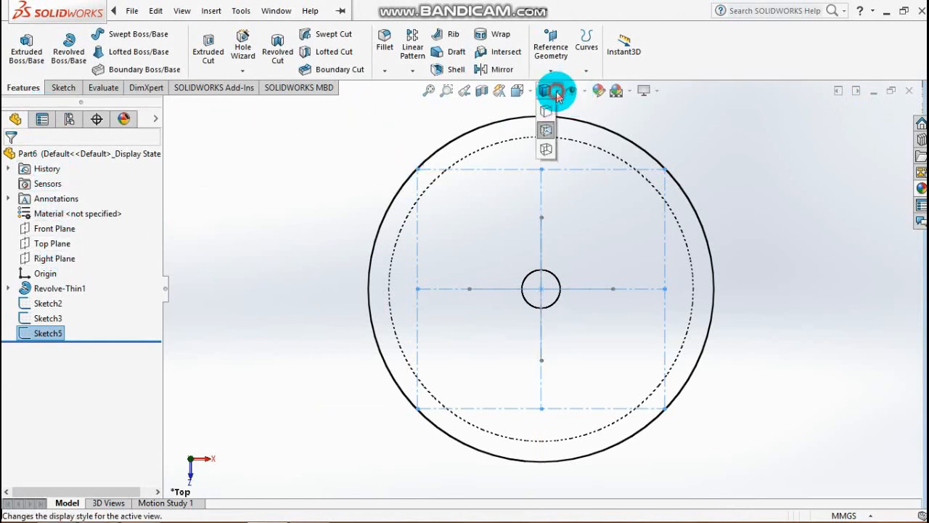
left_click(544, 116)
key("space")
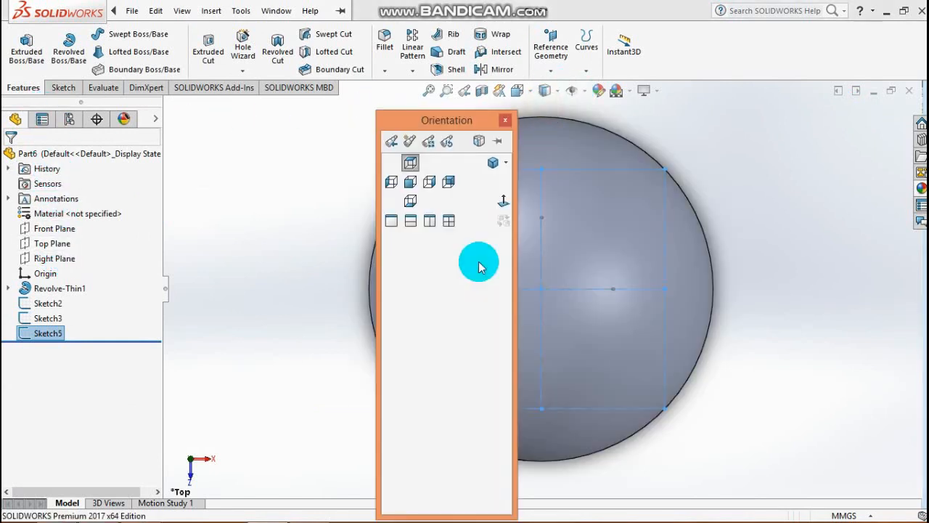
left_click(492, 163)
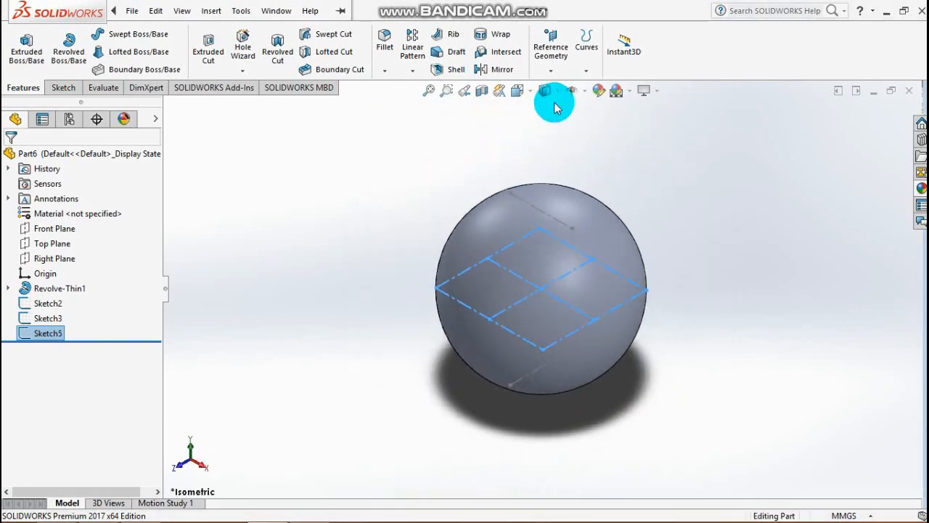
left_click(562, 95)
left_click(546, 150)
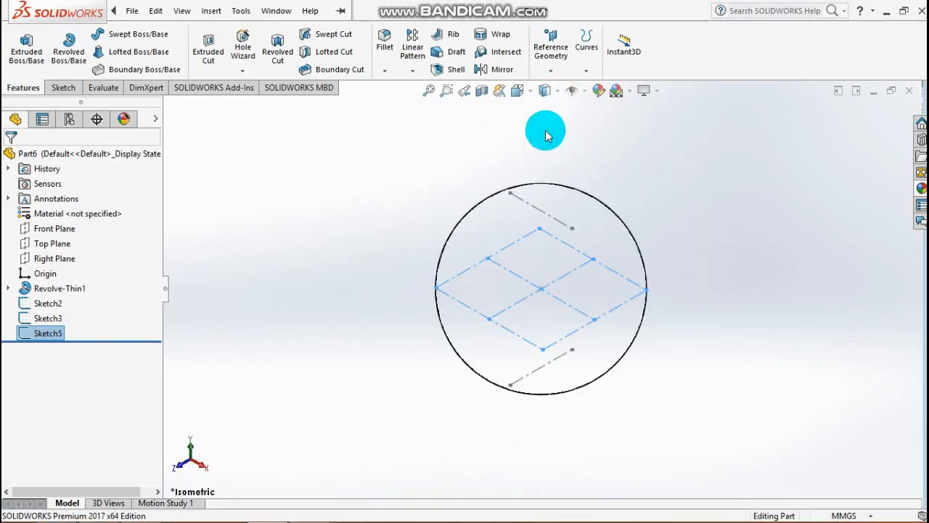
left_click(552, 92)
left_click(548, 146)
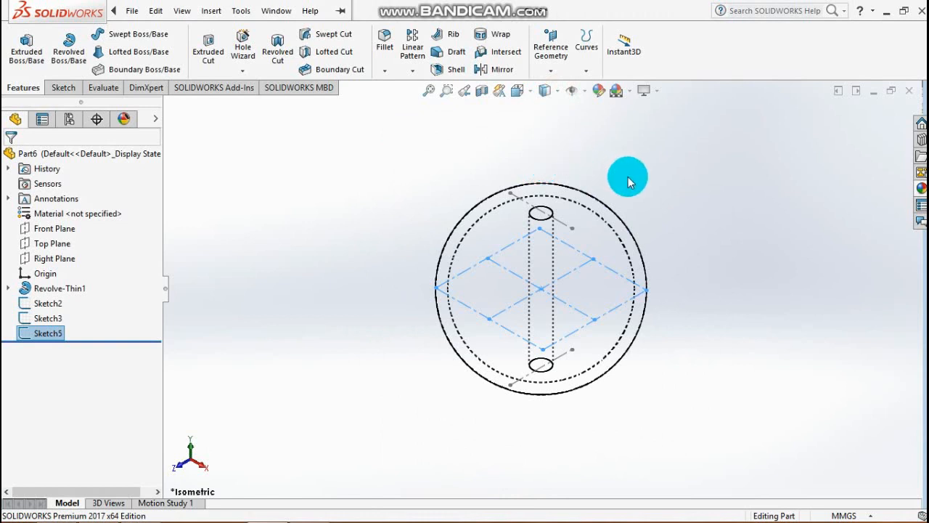
Start a 3D sketch and begin a spline through two adjacent rectangle corners, passing through the upper and lower reference line endpoints
left_click(62, 87)
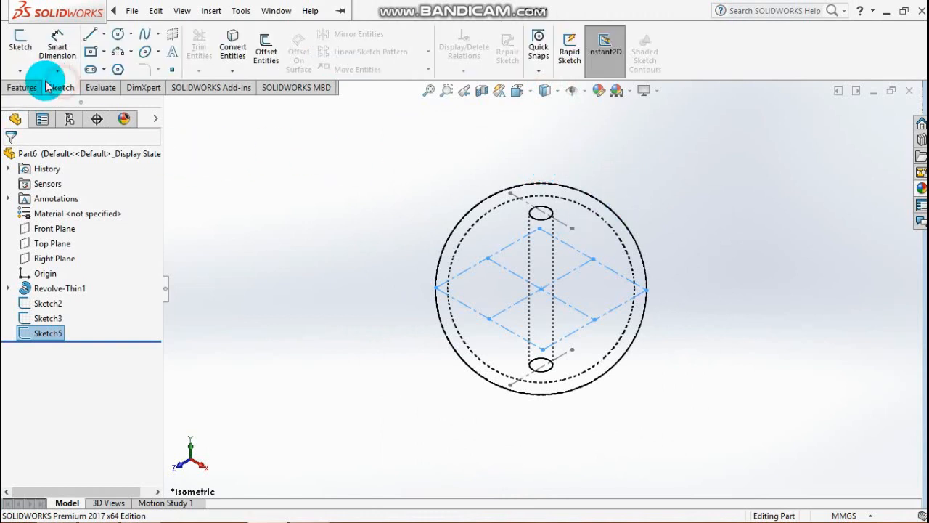
left_click(21, 70)
left_click(29, 102)
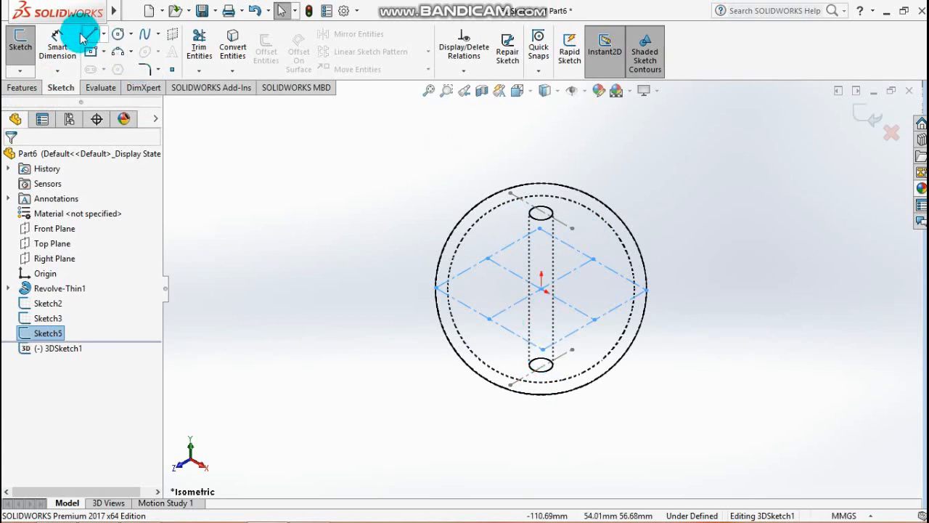
left_click(145, 34)
left_click(542, 349)
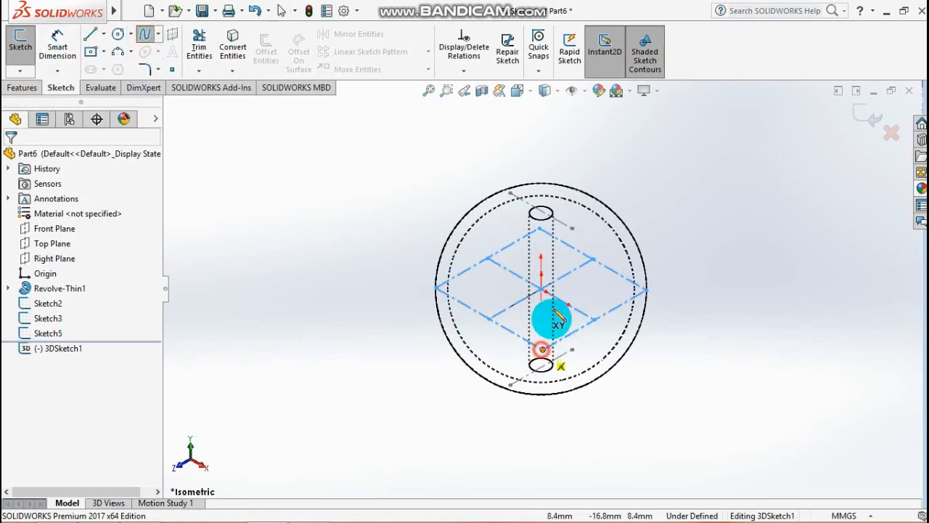
left_click(572, 229)
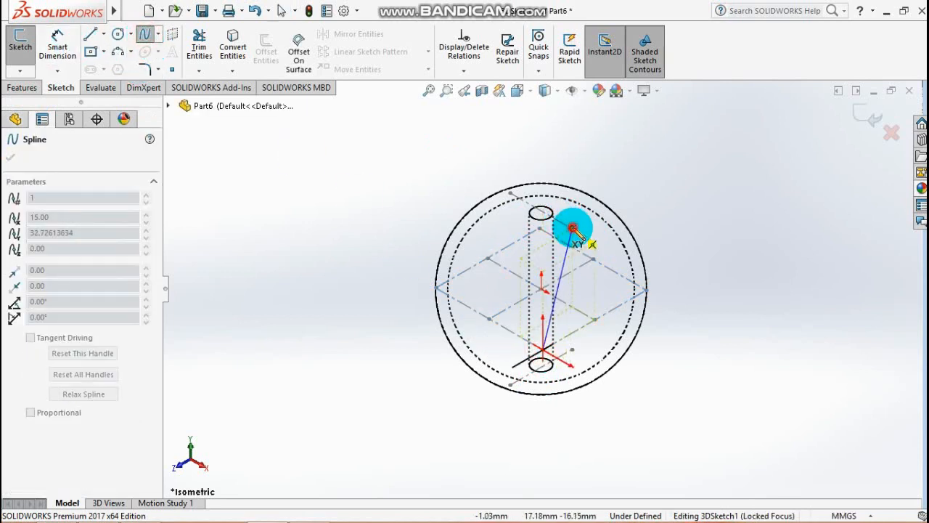
left_click(647, 291)
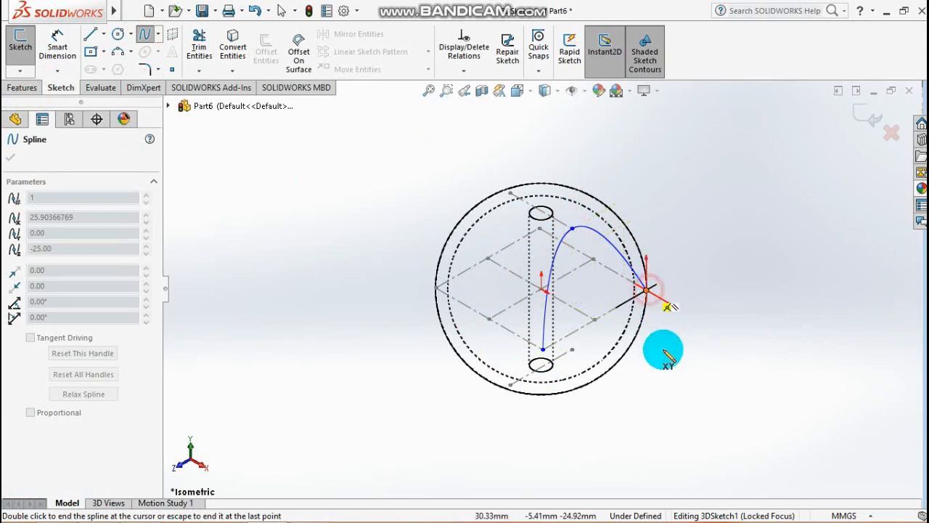
left_click(573, 351)
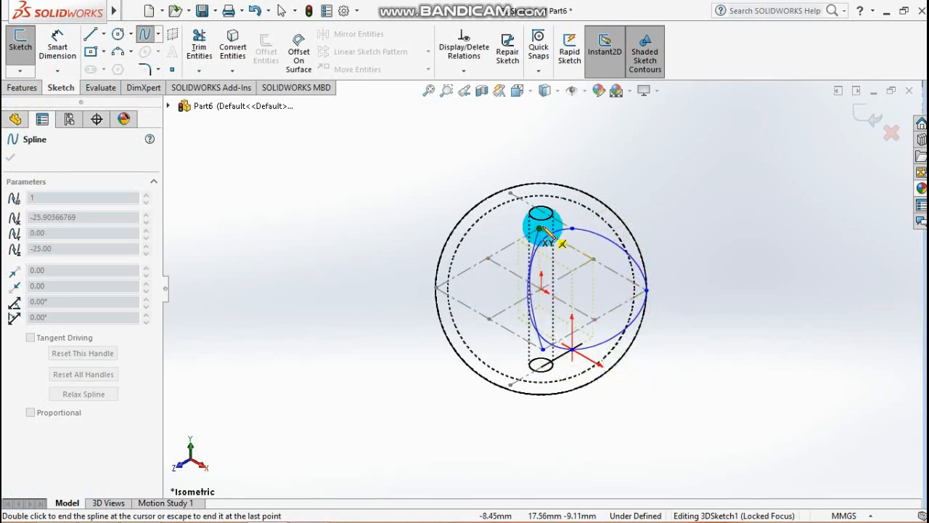
Continue the spline through the remaining rectangle corners and reference line endpoints, close it at its start point and exit the 3D sketch
mouse_move(713, 332)
middle_mouse_down()
mouse_move(605, 353)
mouse_move(543, 388)
mouse_move(587, 266)
mouse_move(573, 254)
middle_mouse_up()
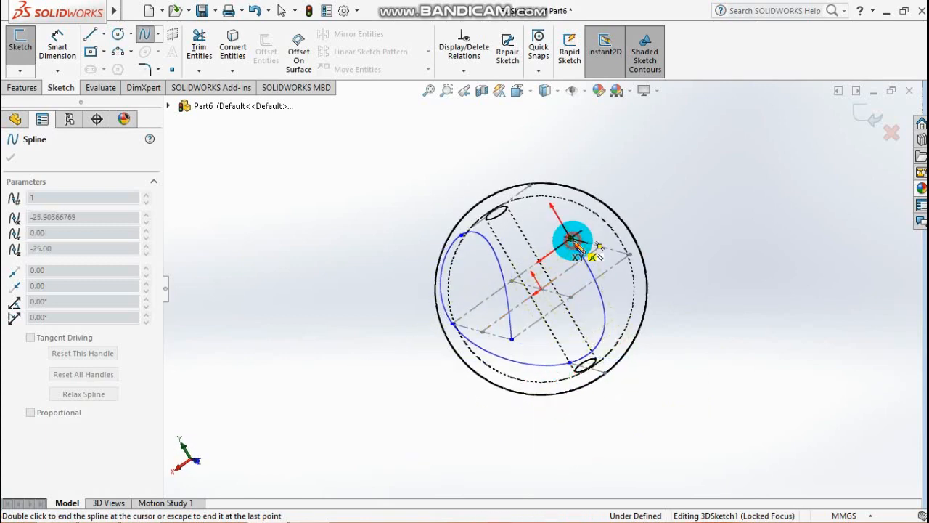
left_click_drag(572, 240, 668, 315)
middle_click_drag(668, 315, 582, 448)
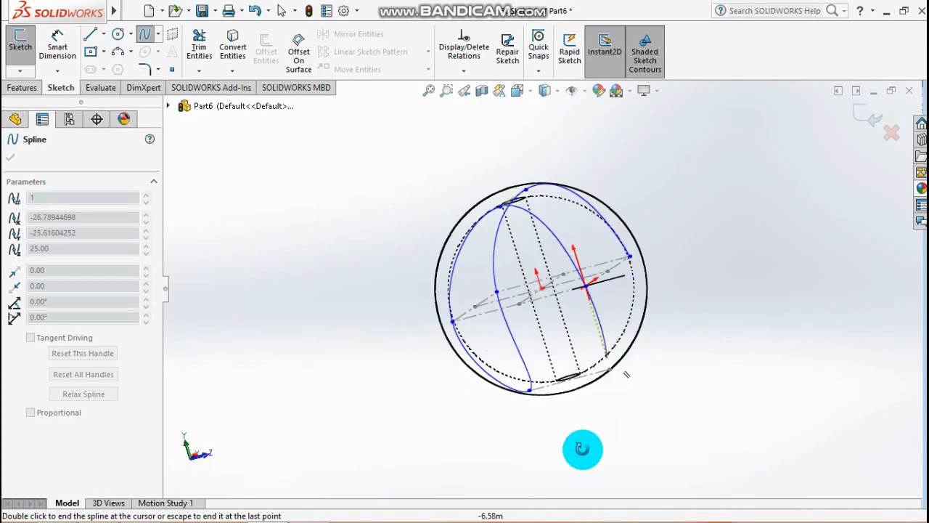
left_click_drag(582, 448, 628, 259)
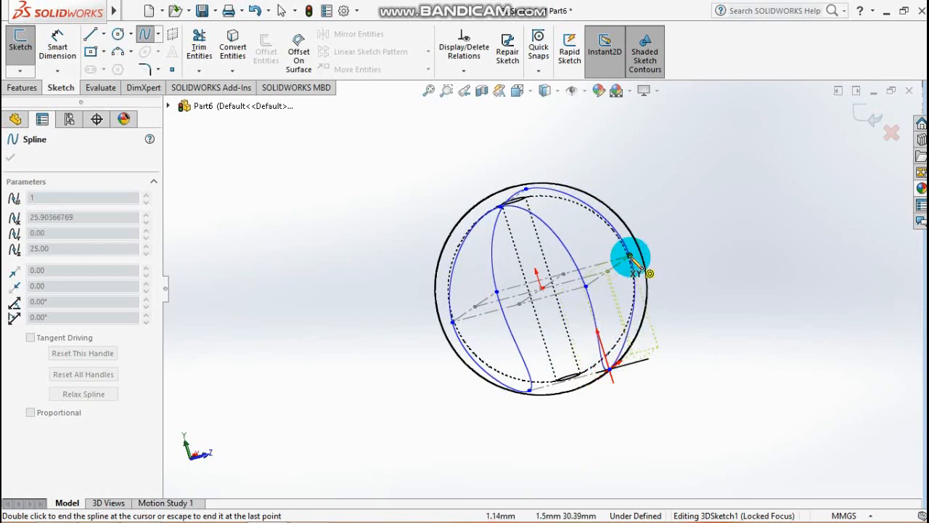
double_click(627, 257)
middle_click_drag(702, 328, 715, 319)
left_click(10, 157)
middle_click_drag(695, 370, 603, 371)
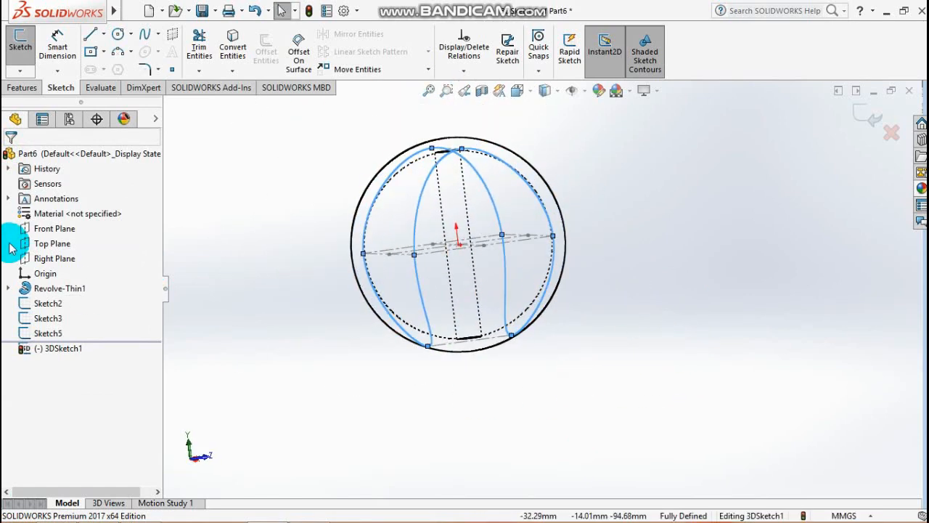
left_click(45, 266)
left_click(51, 263)
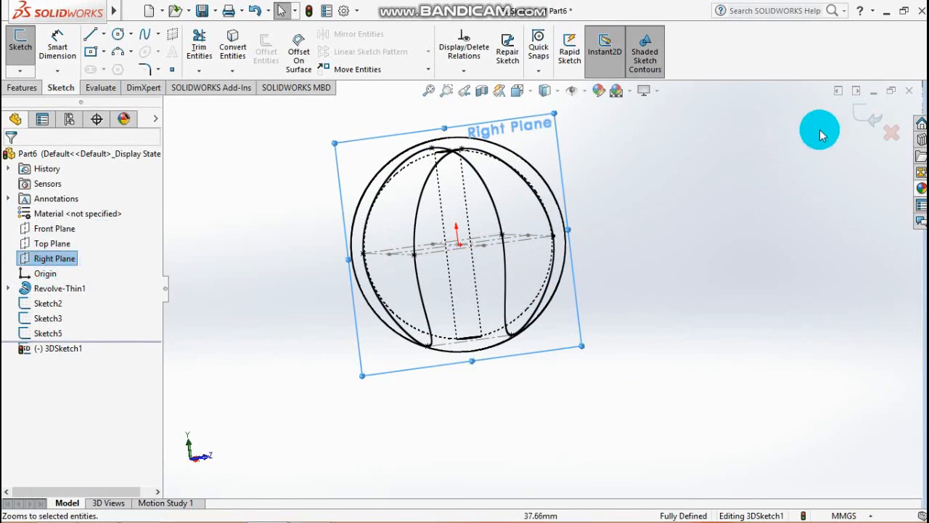
left_click(861, 115)
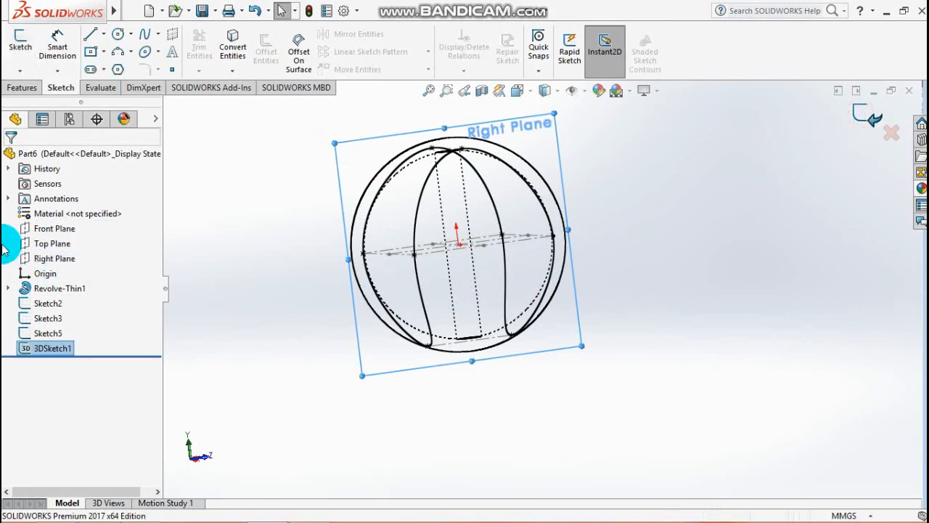
Sketch a centerpoint slot on the Right Plane along the lower reference line to the spline's endpoint, about 6.9 mm long and 4.5 mm wide
left_click(51, 263)
left_click(67, 240)
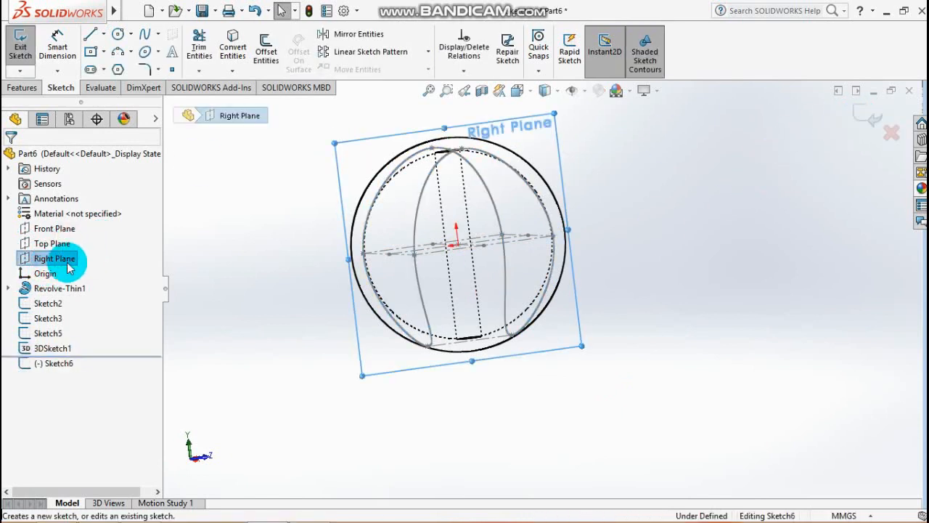
key("space")
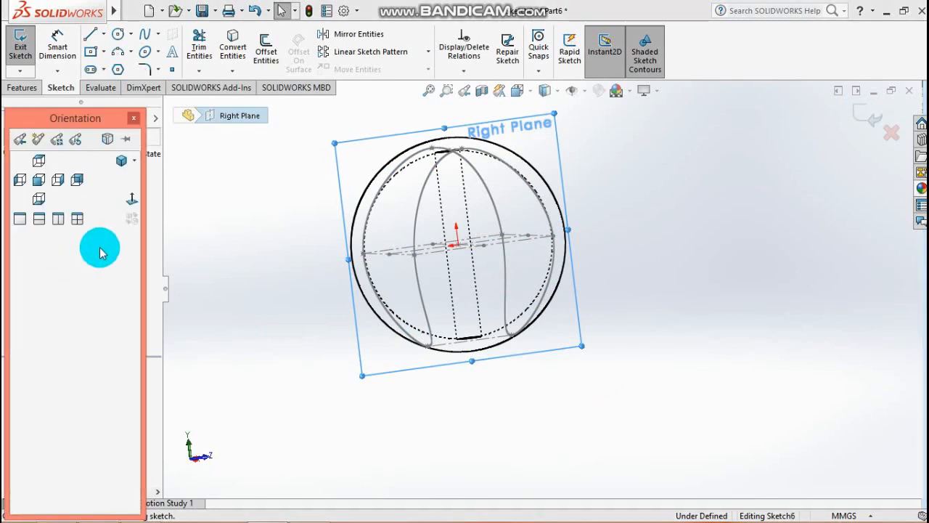
left_click(133, 201)
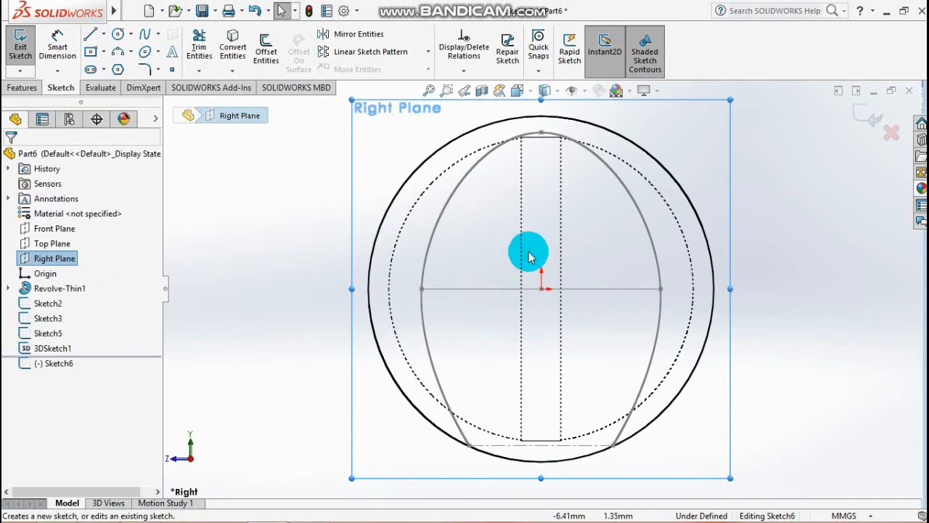
left_click(102, 70)
left_click(104, 103)
scroll(602, 406, "down", 4)
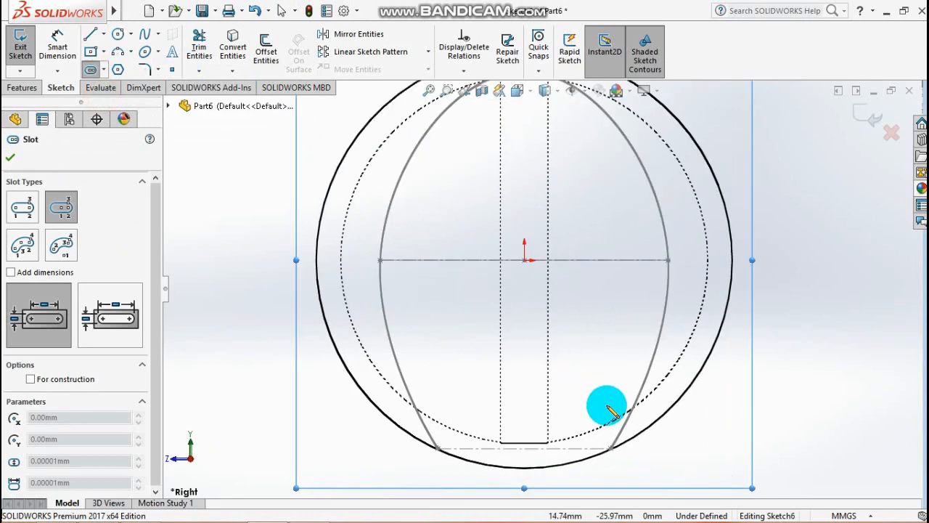
left_click(576, 456)
left_click(605, 458)
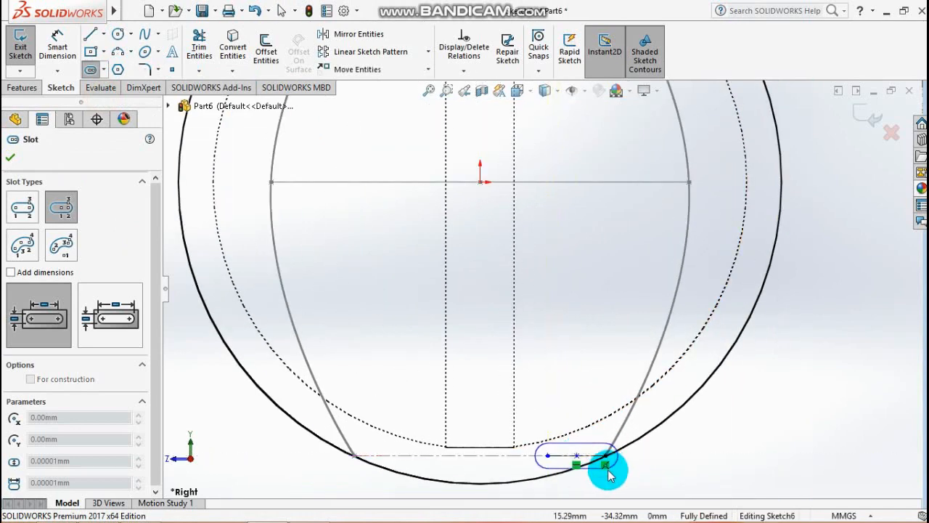
left_click(609, 479)
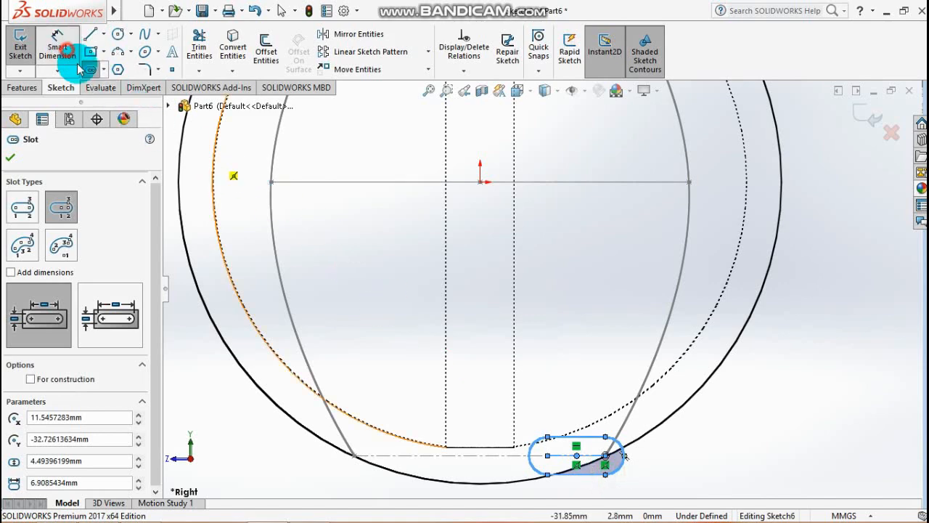
Dimension the straight length of the slot profile and set it to 2 mm
left_click(60, 40)
left_click(581, 472)
left_click(578, 488)
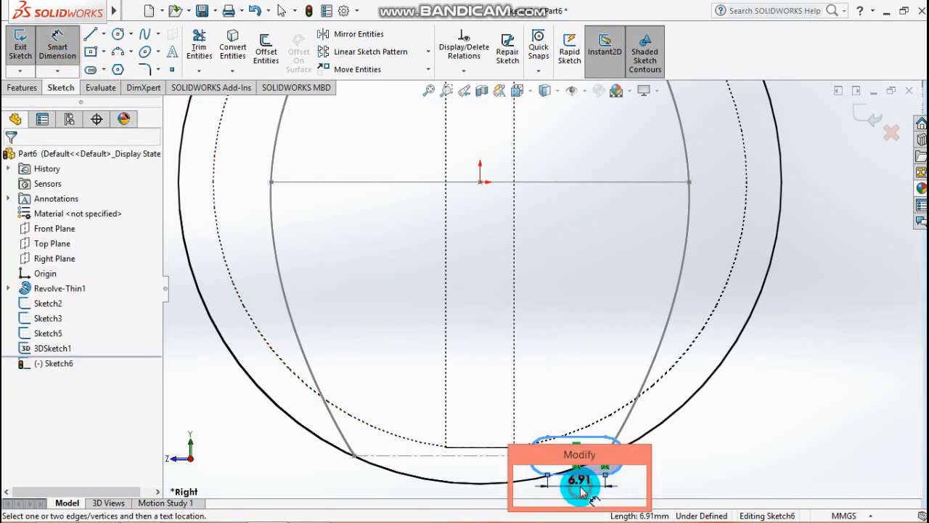
key("Return")
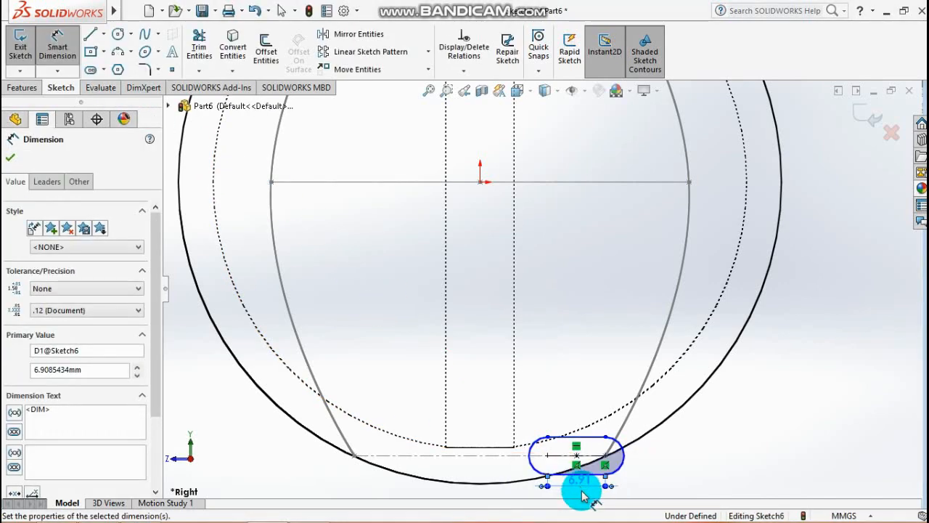
scroll(583, 475, "down", 4)
double_click(570, 440)
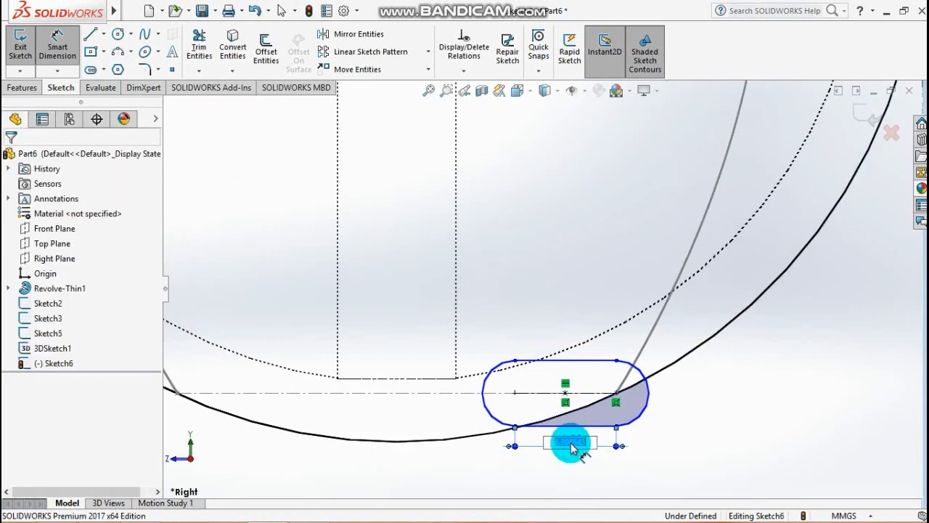
type("2")
key("Return")
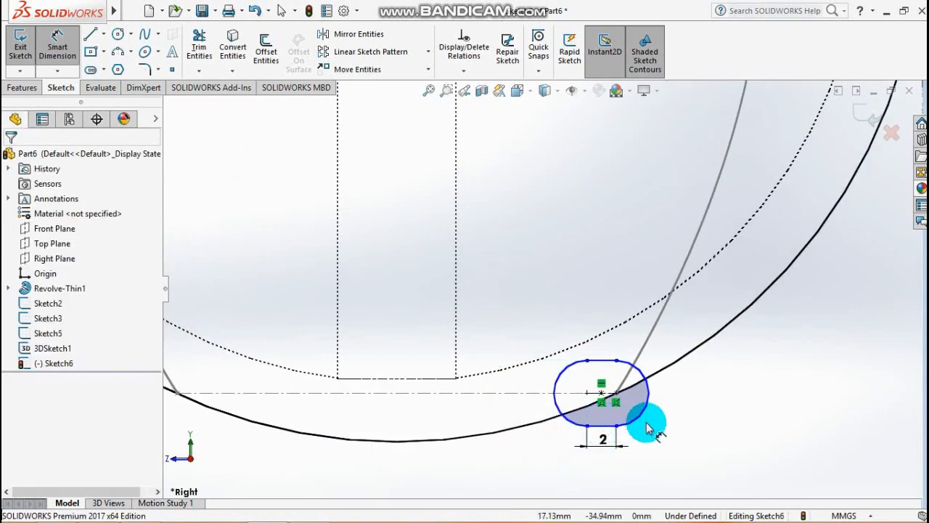
Dimension the slot's end arc with a radius of 1.15 mm and exit the sketch
left_click(651, 406)
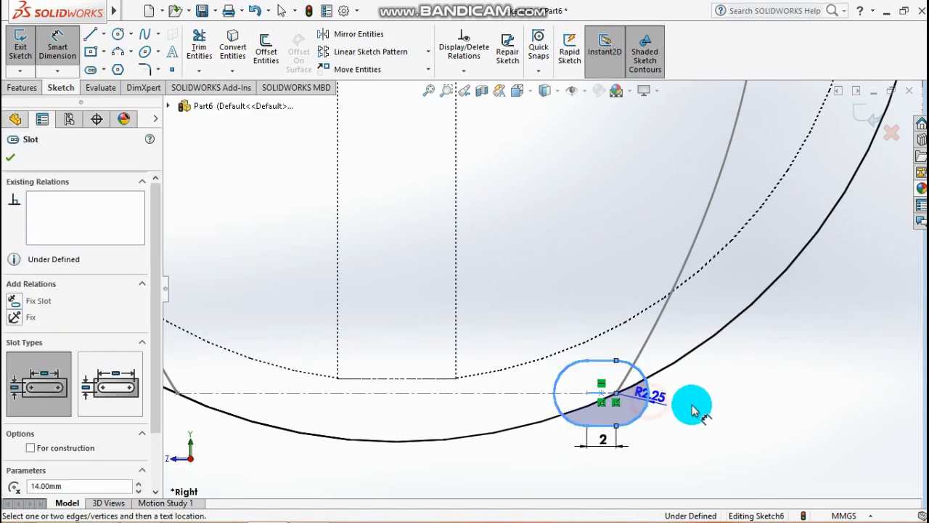
left_click(693, 408)
type("1.15")
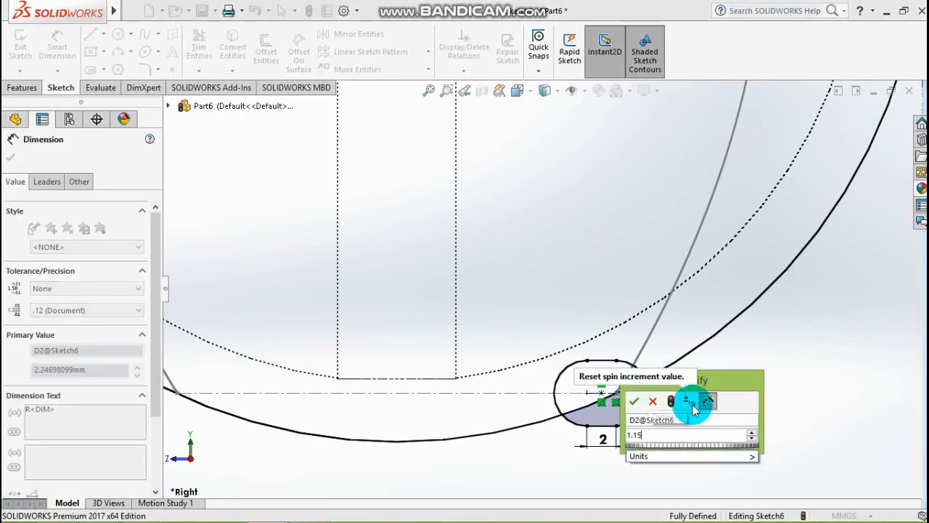
key("Return")
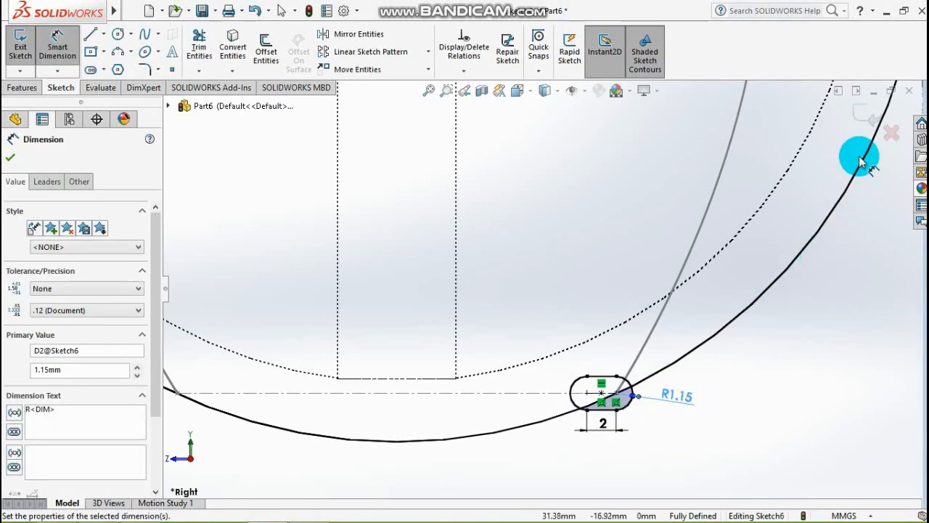
left_click(864, 111)
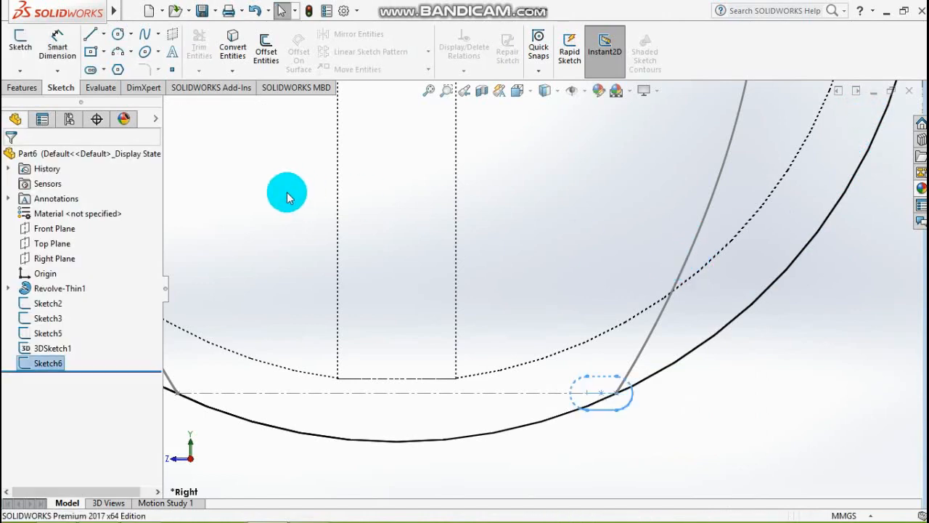
Create a swept cut through the sphere using the slot sketch as profile and the closed 3D spline as path
left_click(22, 87)
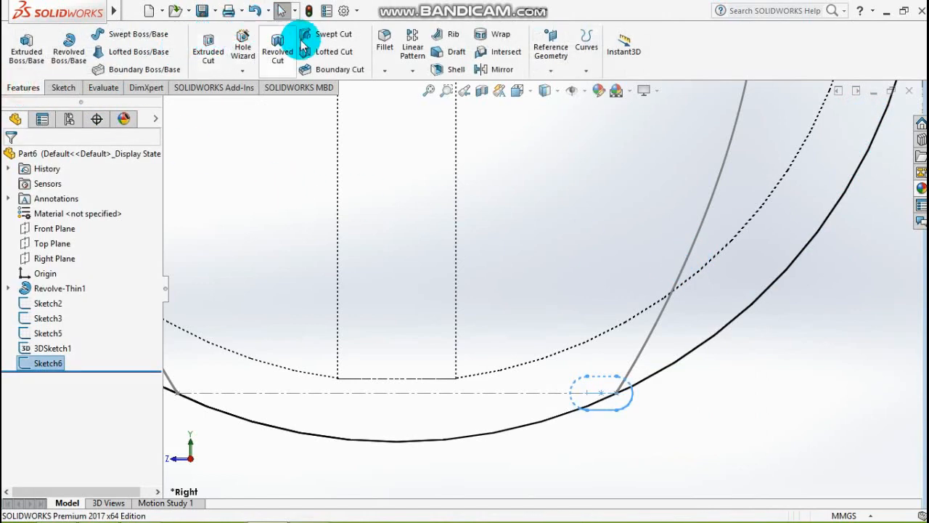
left_click(328, 34)
left_click(647, 334)
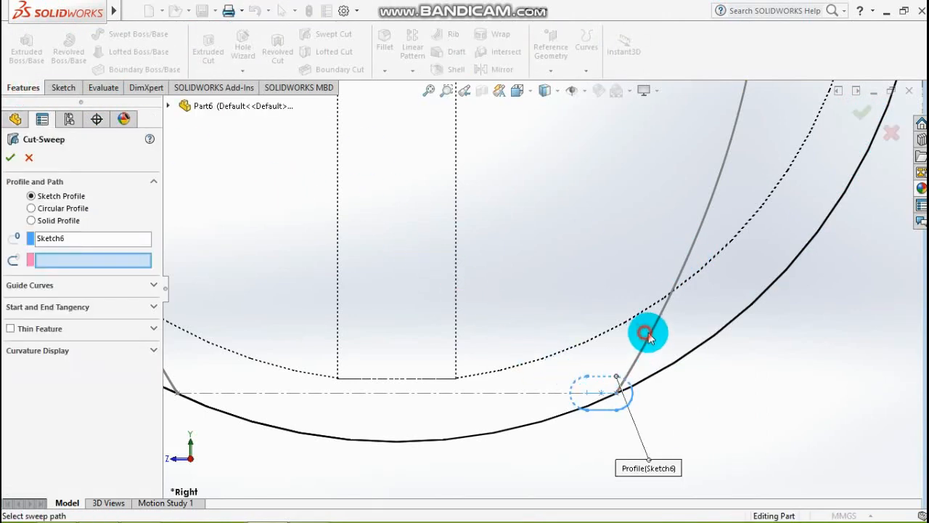
left_click(654, 392)
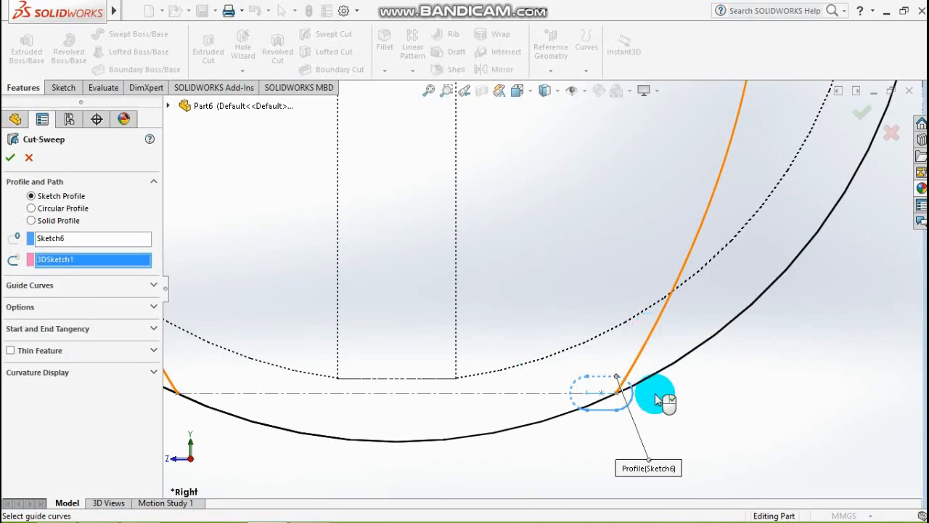
mouse_move(655, 398)
middle_mouse_down()
mouse_move(718, 373)
mouse_move(702, 336)
mouse_move(648, 382)
middle_mouse_up()
scroll(653, 378, "up", 3)
scroll(695, 271, "down", 2)
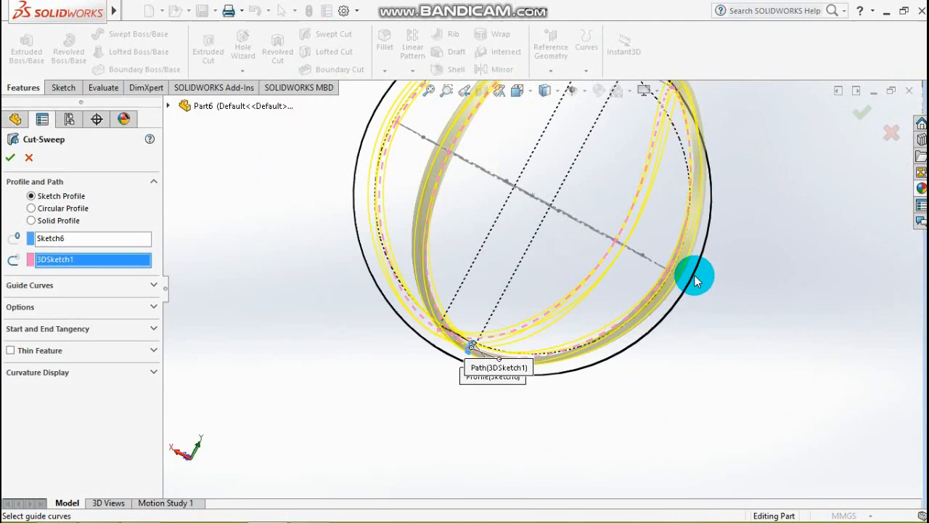
left_click(861, 110)
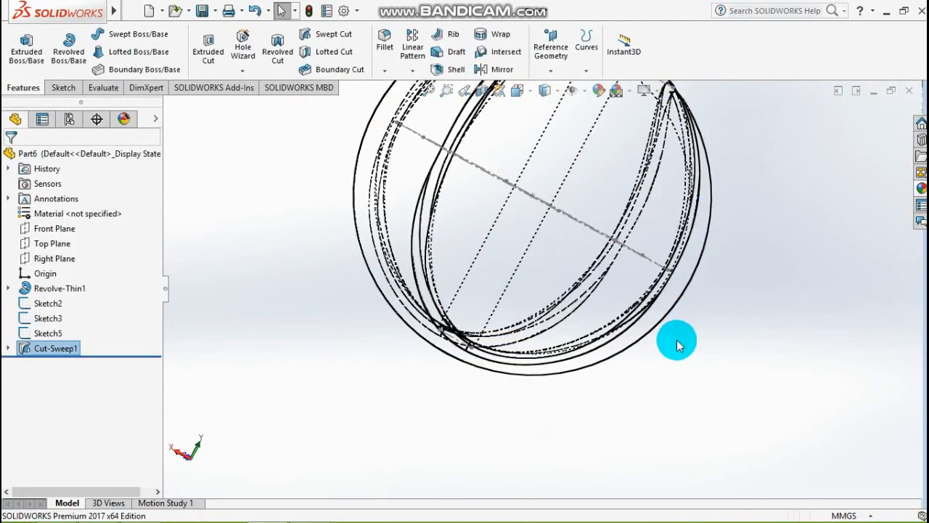
Display the model shaded with edges, inspect the swept groove and return to the isometric view
mouse_move(698, 330)
middle_mouse_down()
mouse_move(733, 289)
mouse_move(699, 338)
middle_mouse_up()
scroll(686, 319, "up", 3)
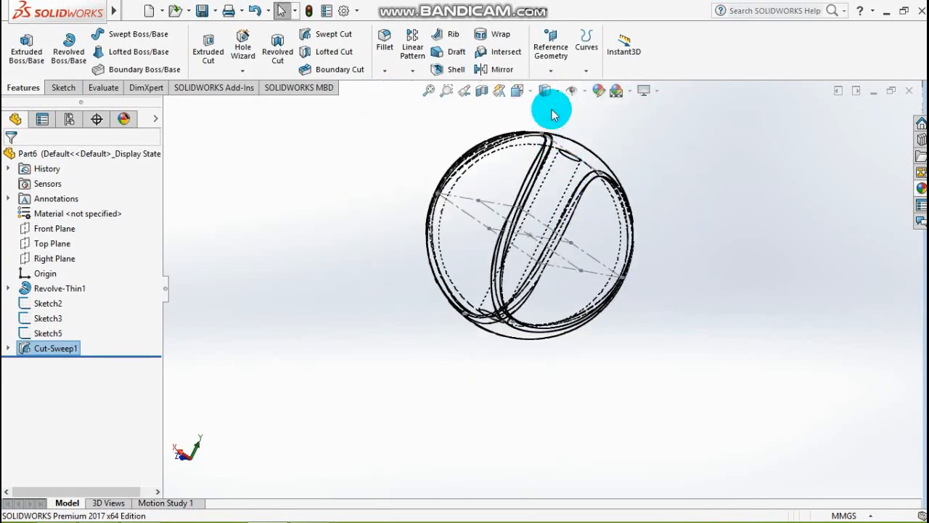
left_click(566, 93)
left_click(545, 109)
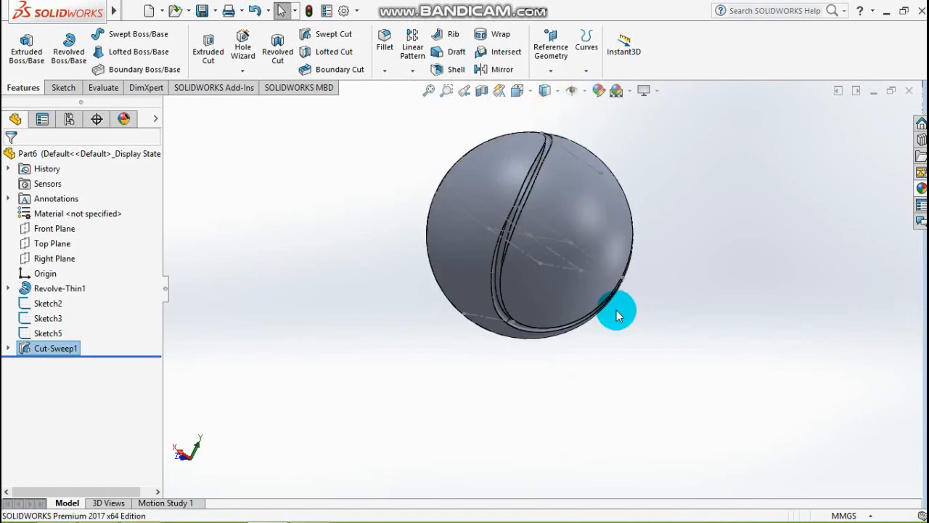
scroll(635, 331, "down", 2)
mouse_move(635, 330)
middle_mouse_down()
mouse_move(539, 266)
mouse_move(384, 266)
mouse_move(370, 274)
mouse_move(384, 326)
middle_mouse_up()
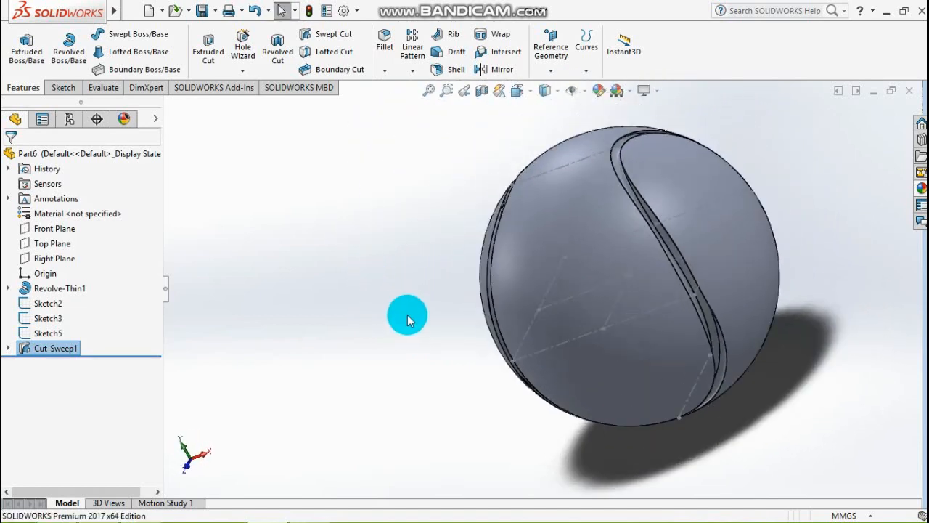
key("space")
left_click(455, 162)
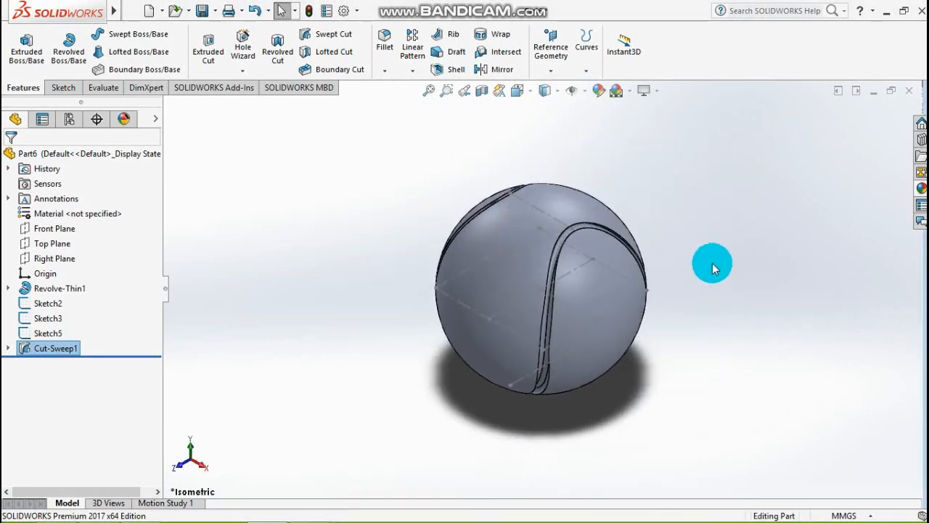
Hide the three reference sketches Sketch2, Sketch3 and Sketch5
left_click(60, 334)
left_click(47, 318, "ctrl")
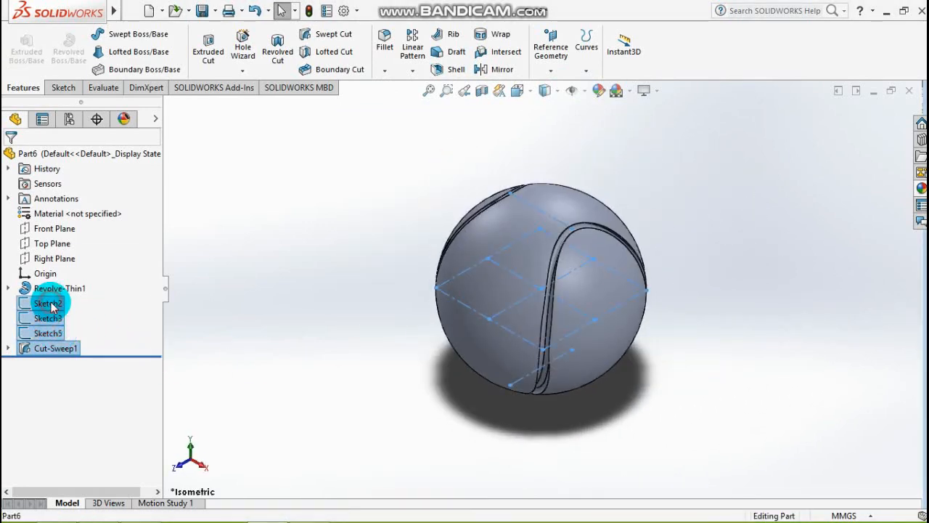
left_click(48, 304, "ctrl")
left_click(63, 284)
left_click(715, 355)
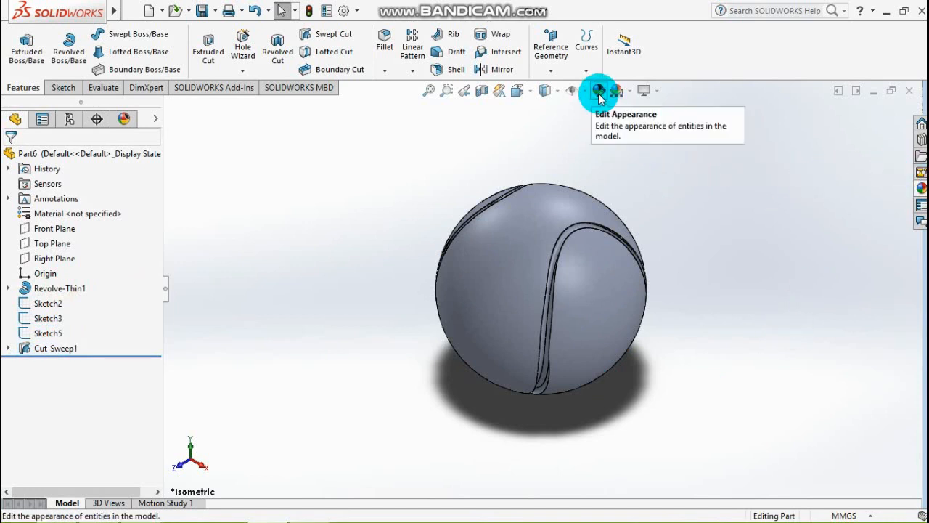
Open the appearance settings for the whole part and pick a bright green with red 26 and green 255
left_click(65, 155)
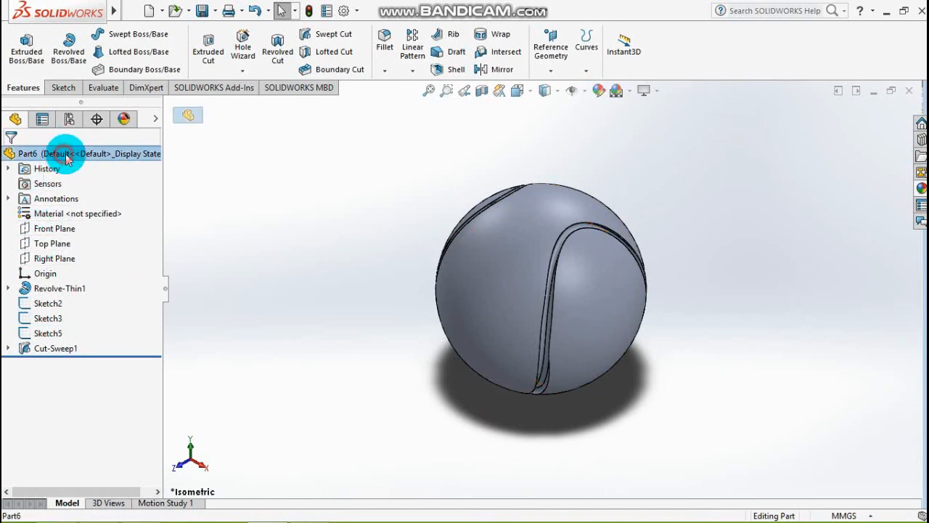
left_click(595, 94)
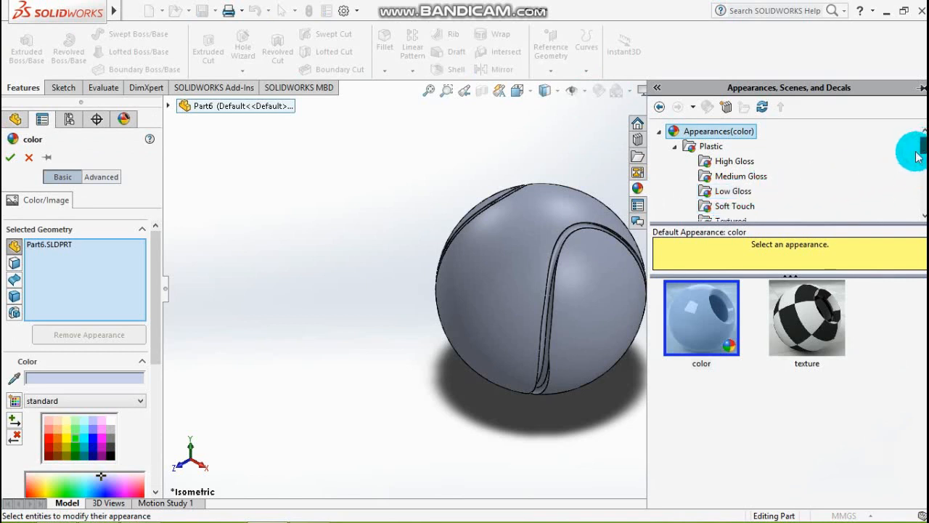
left_click_drag(147, 245, 155, 305)
left_click(68, 399)
mouse_move(65, 395)
left_mouse_down()
mouse_move(62, 385)
mouse_move(63, 403)
left_mouse_up()
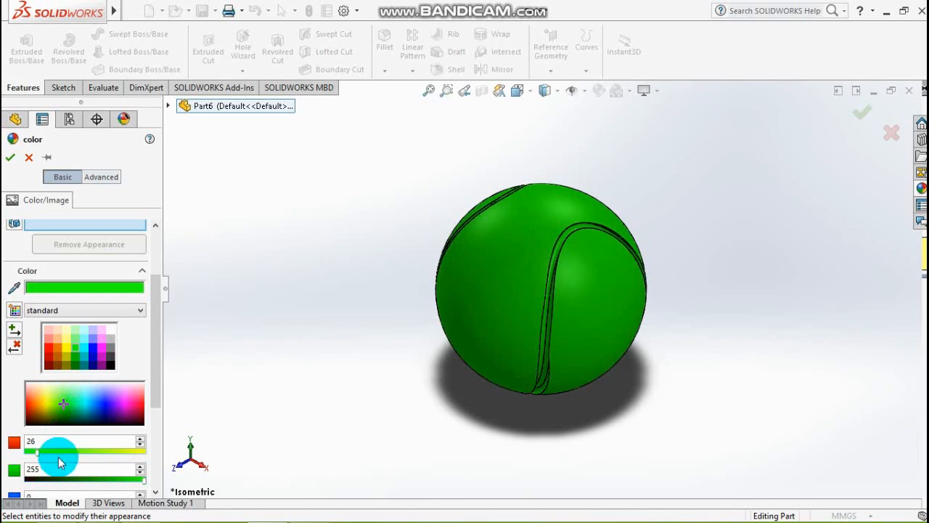
Fine-tune the part's colour to a yellowish green with red 123 and green 223, and apply the appearance
left_click(61, 411)
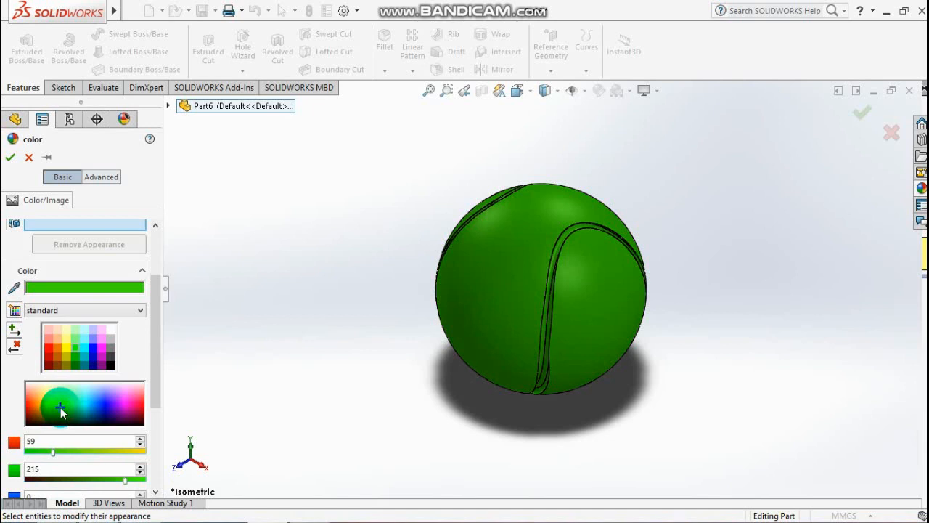
left_click(58, 408)
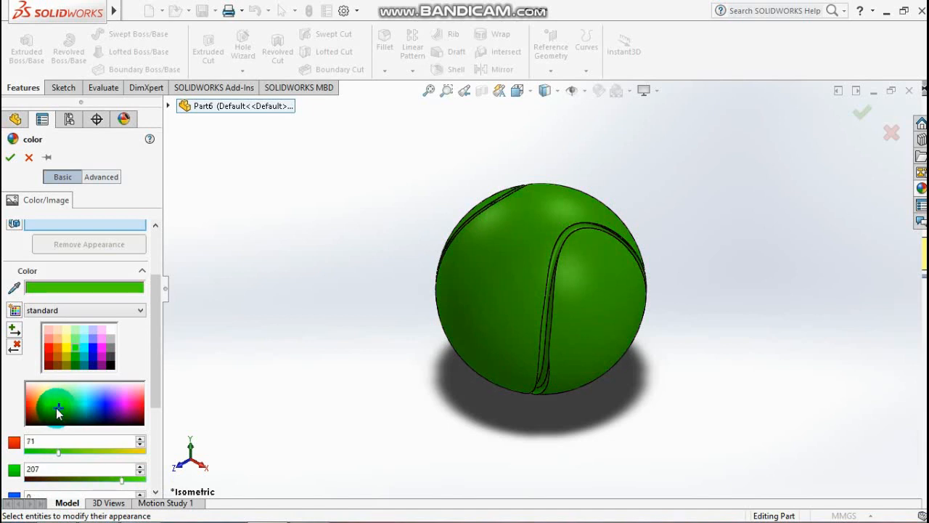
left_click(55, 411)
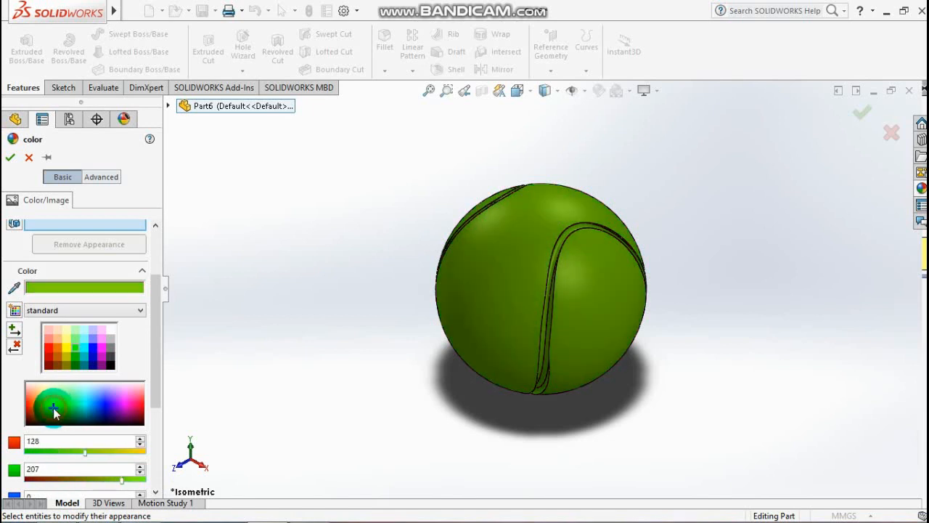
left_click(55, 409)
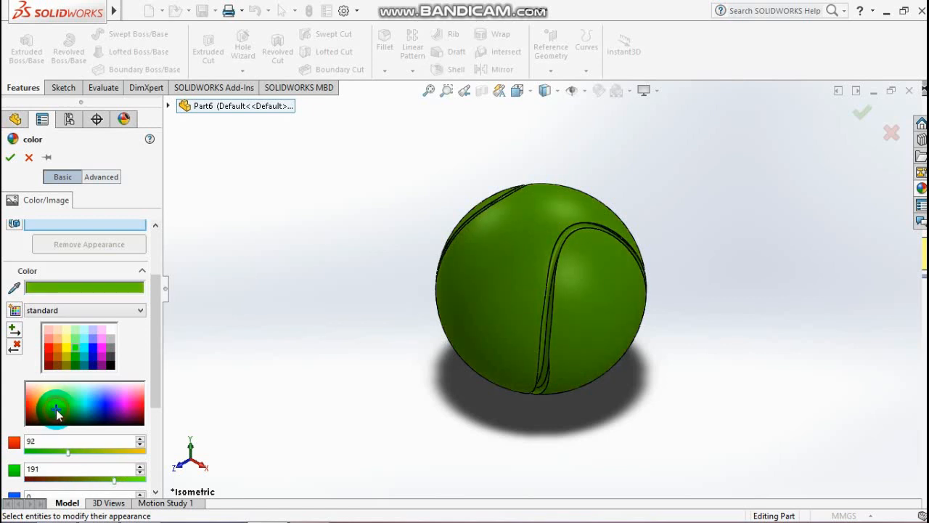
left_click(56, 410)
left_click(55, 410)
left_click(57, 411)
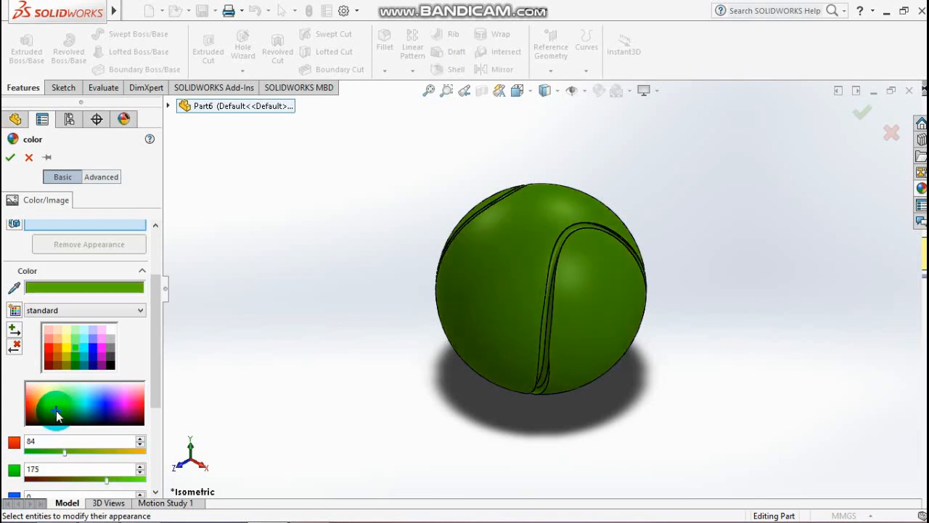
left_click(58, 410)
left_click(53, 401)
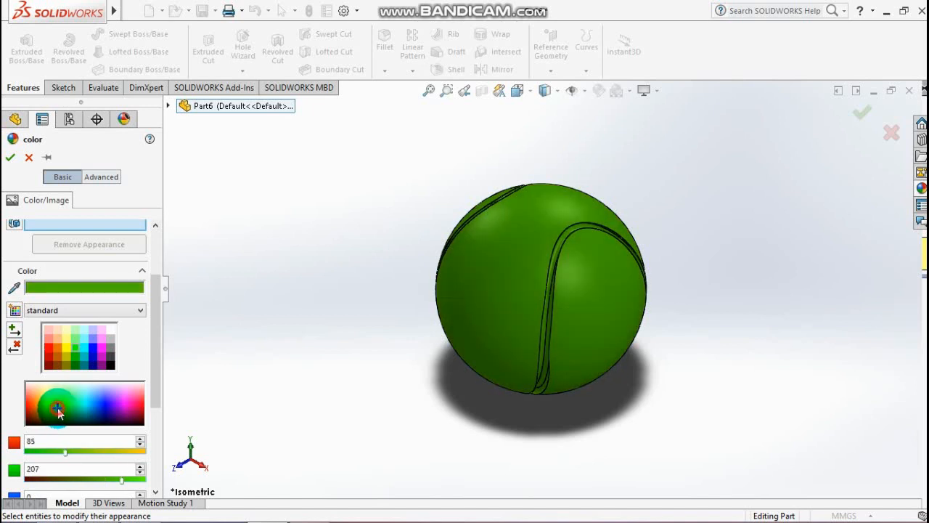
left_click(54, 401)
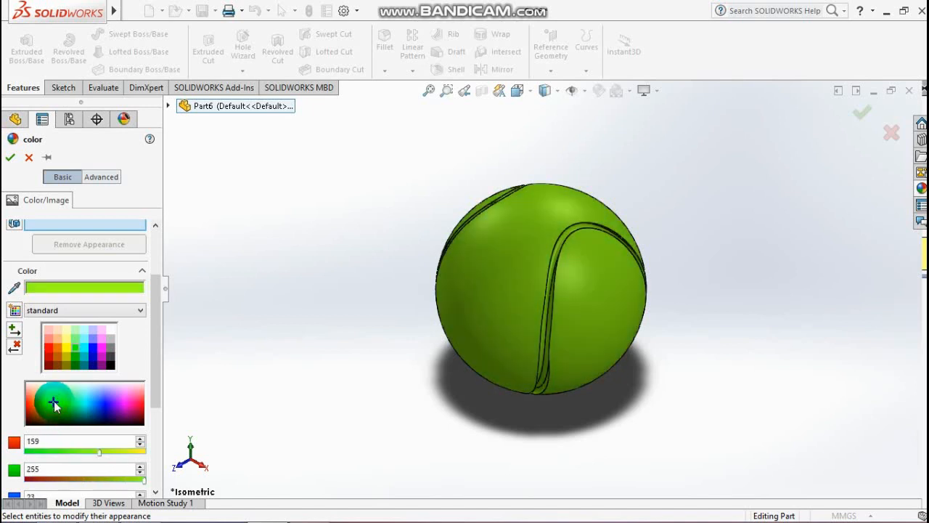
left_click(59, 401)
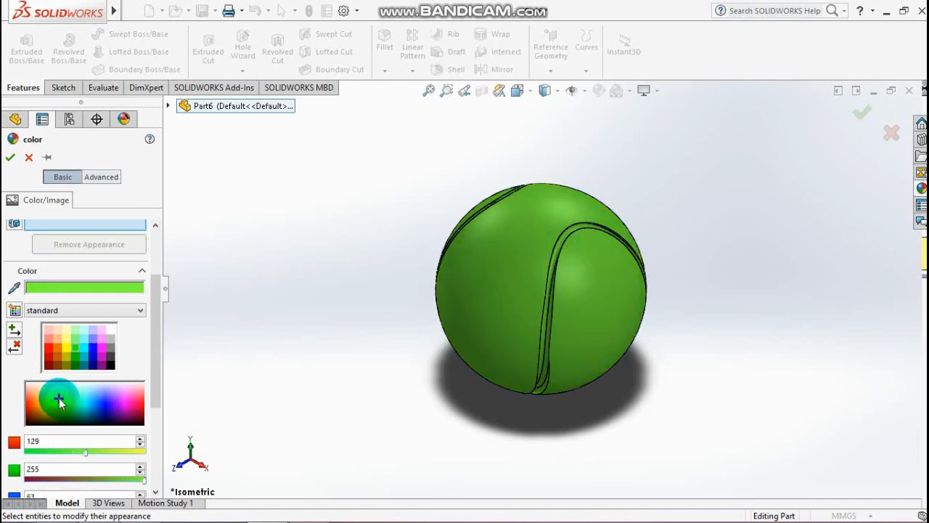
left_click(60, 396)
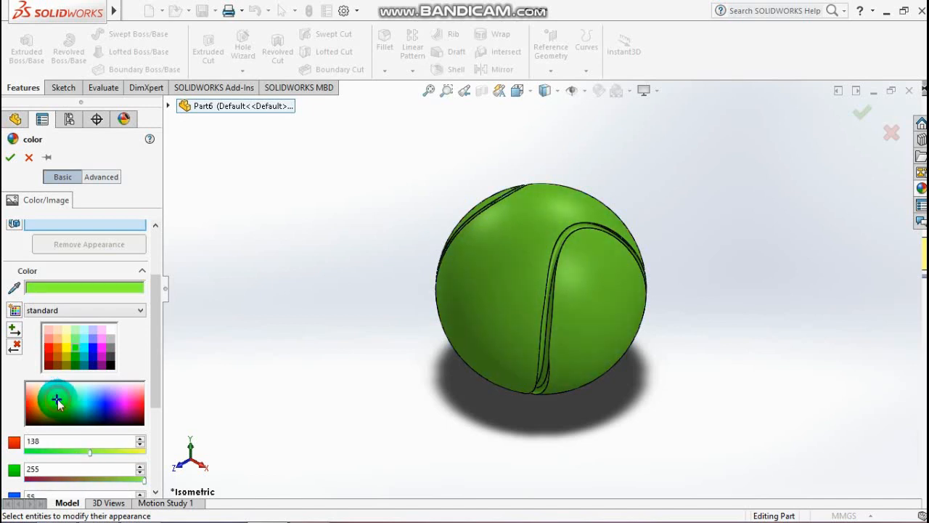
left_click(54, 405)
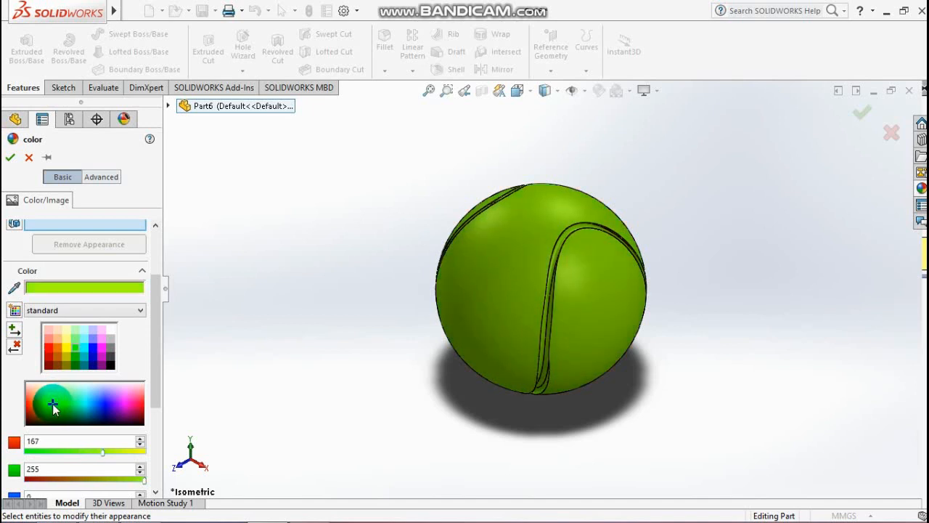
left_click(55, 407)
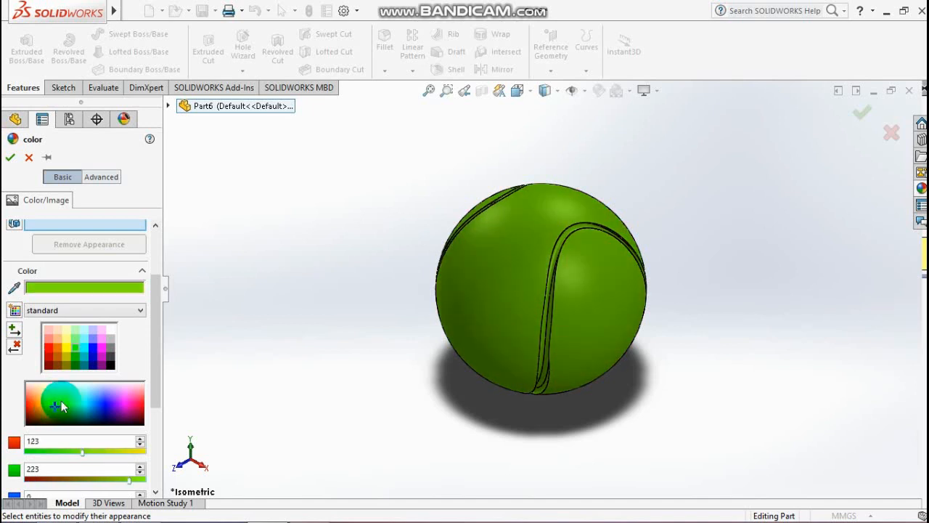
left_click(11, 157)
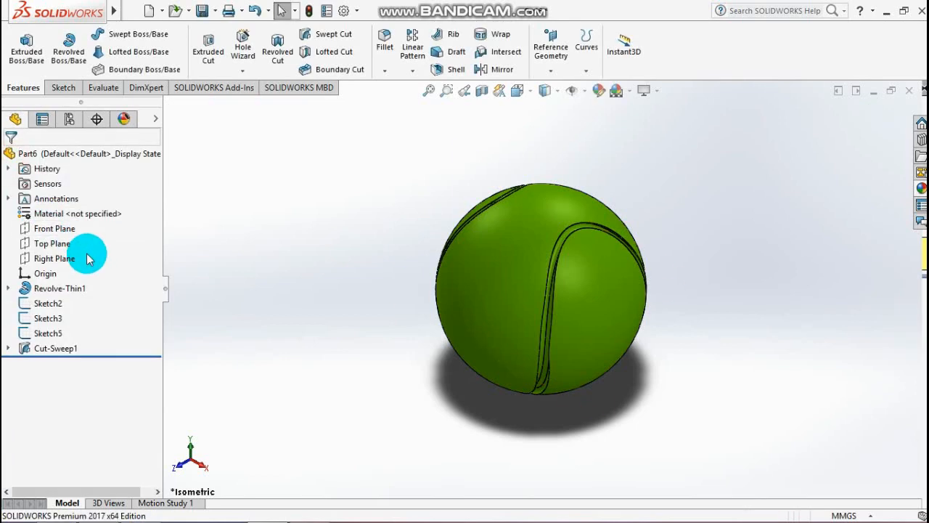
Colour the swept-cut groove Cut-Sweep1 off-white with red 255, green 249 and blue 247, and apply the appearance
left_click(50, 349)
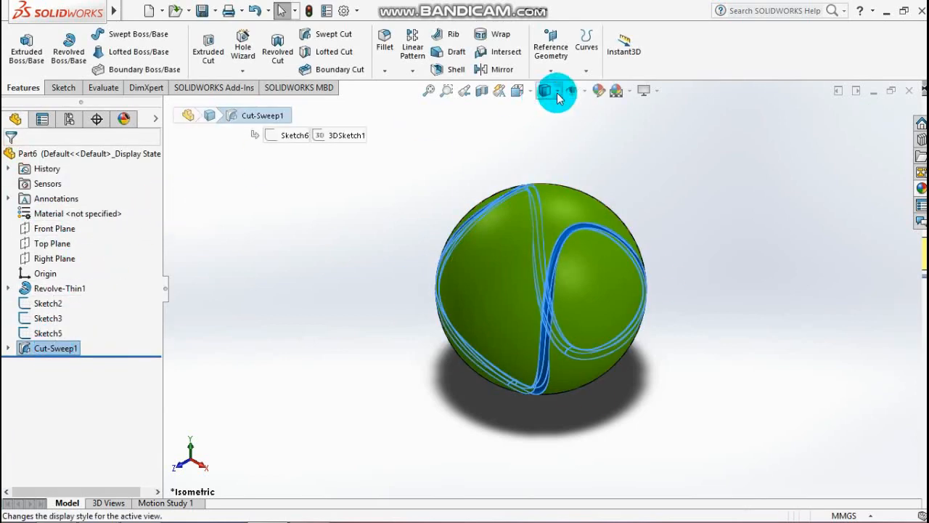
left_click(598, 90)
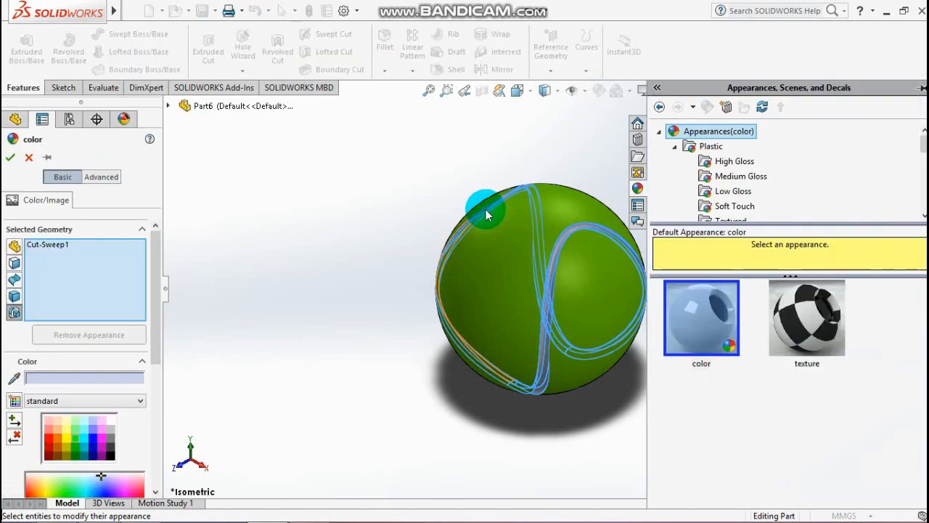
left_click_drag(150, 344, 148, 392)
left_click(22, 348)
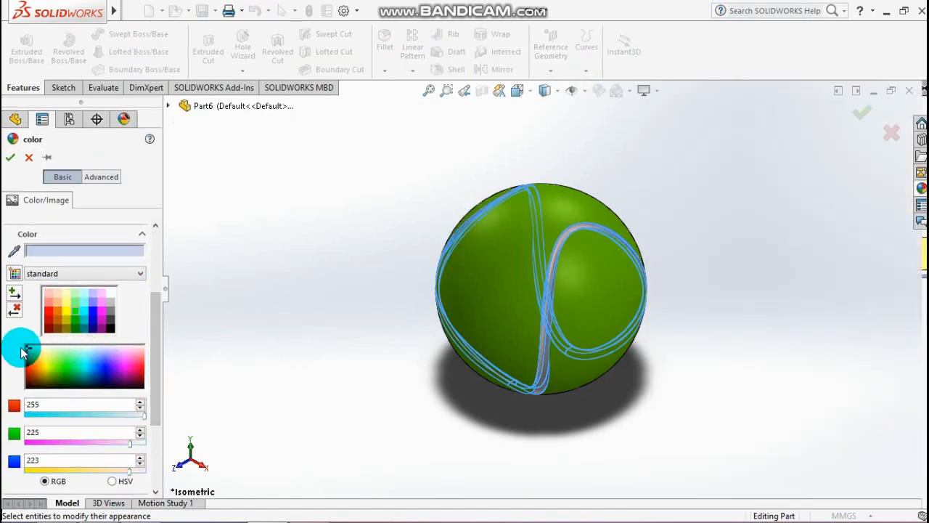
left_click(30, 347)
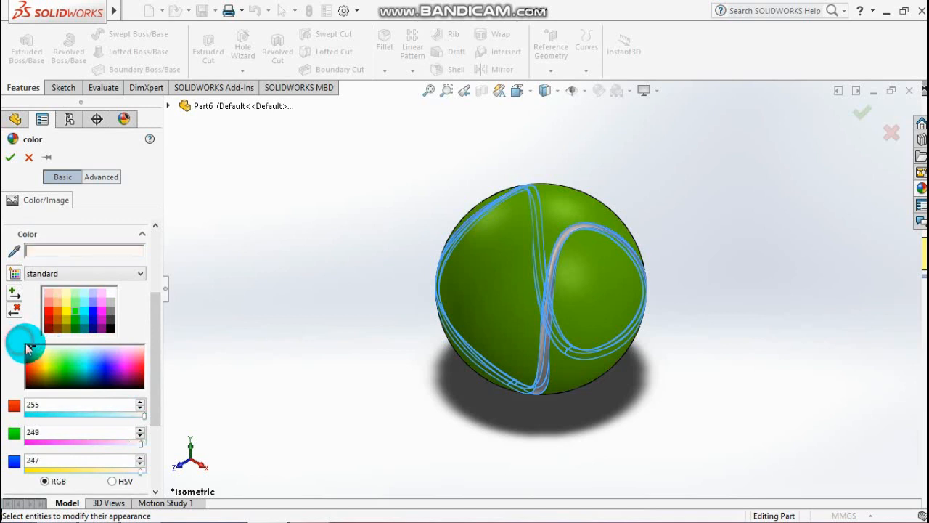
left_click(10, 157)
left_click(775, 260)
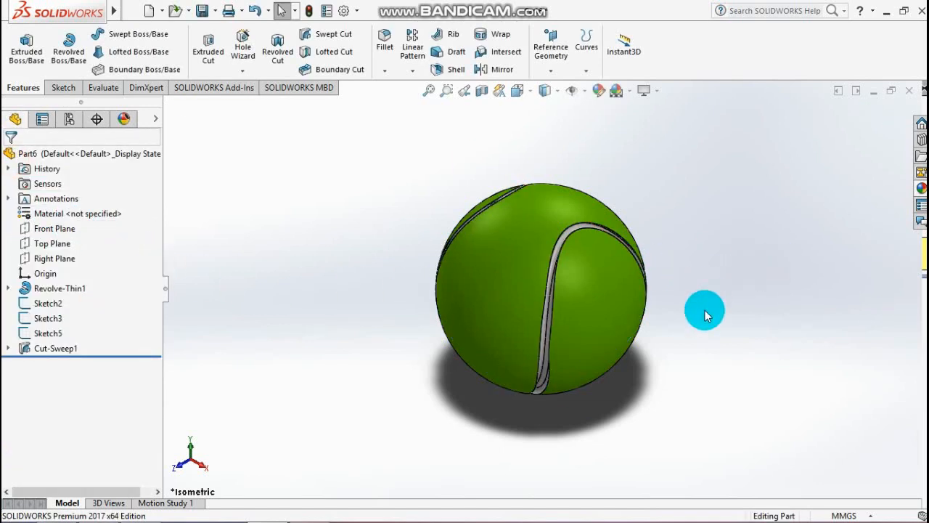
Save the part as Tennis Ball in the part soliwork folder, keeping the Part file type
middle_click_drag(708, 319, 651, 358)
key("space")
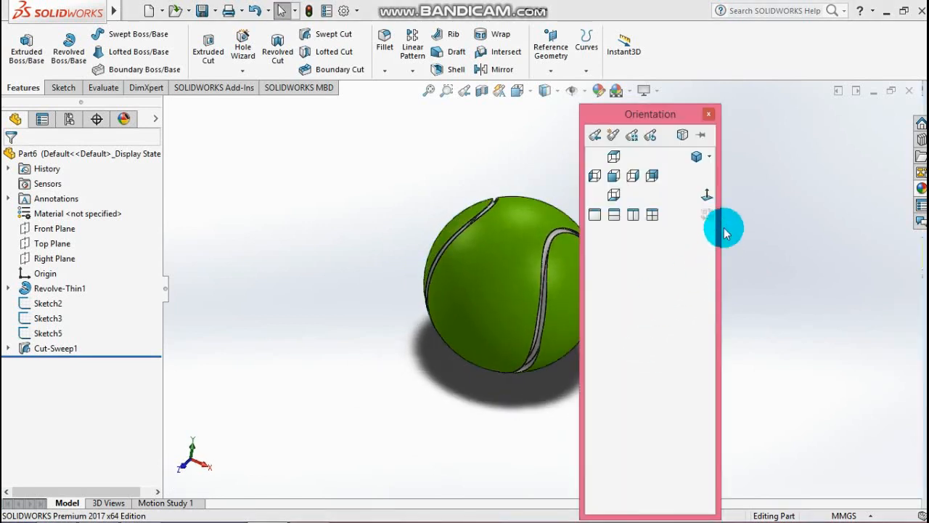
left_click(692, 162)
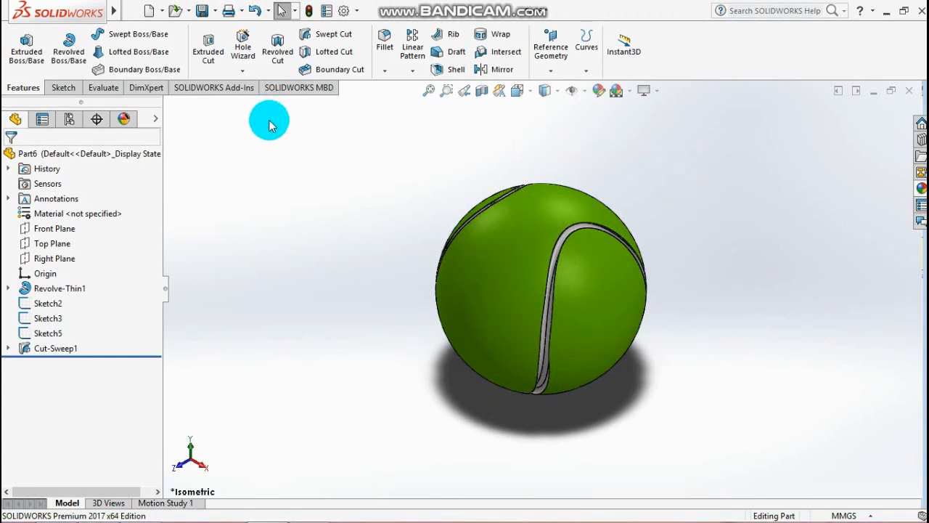
left_click(202, 10)
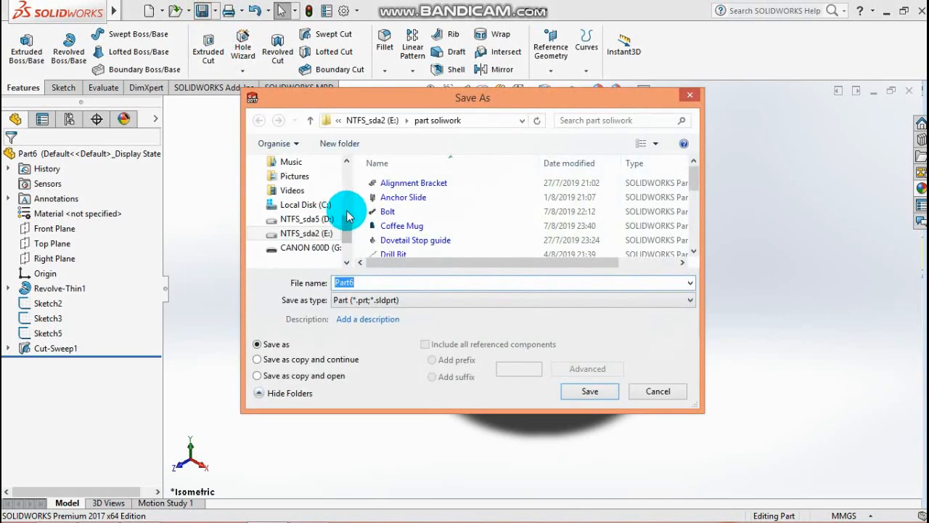
type("Tennis Ball")
left_click(589, 392)
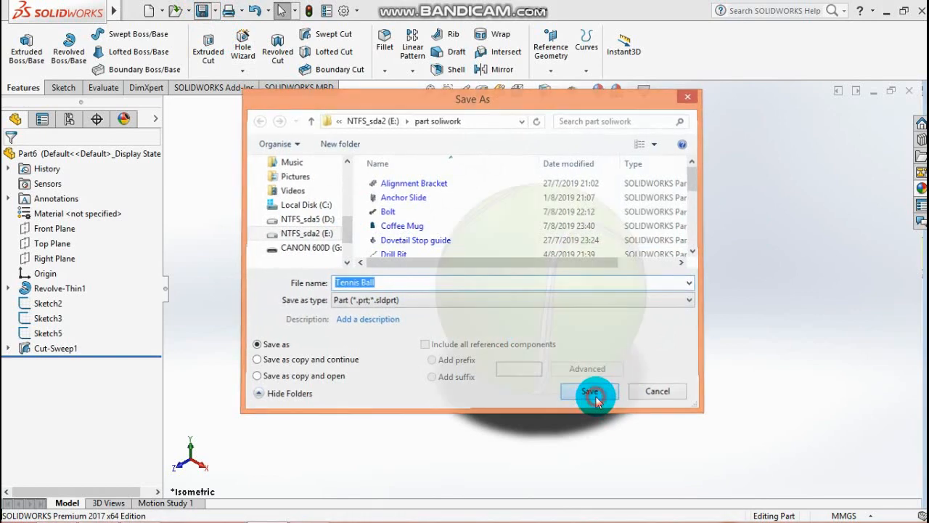